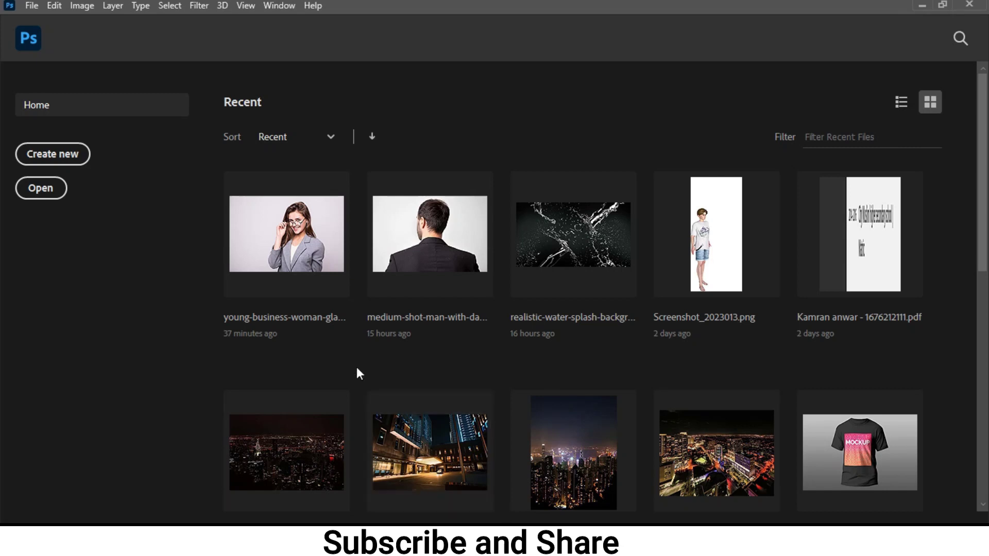
# - Open the recent woman-in-glasses portrait and auto-select her with Select Subject
pyautogui.click(277, 258)
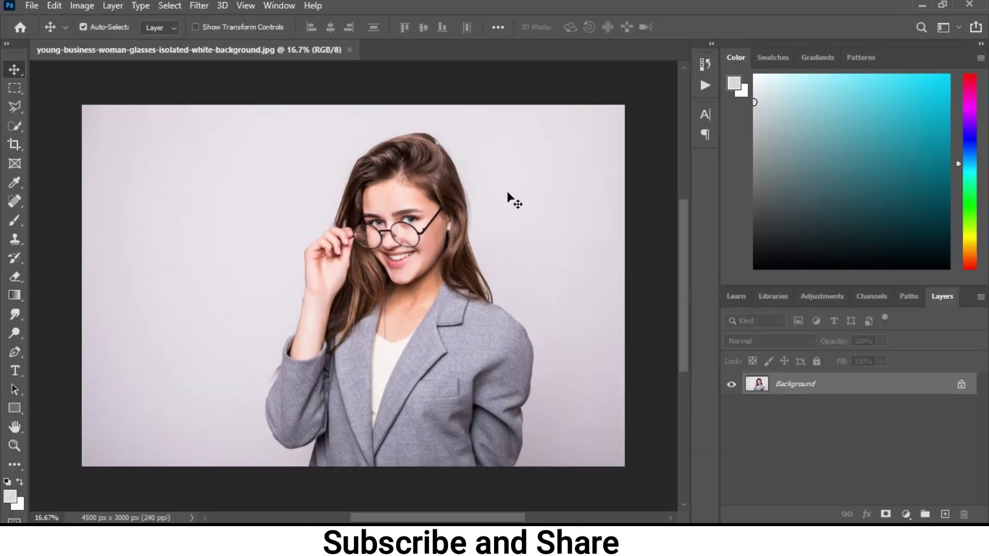
pyautogui.click(14, 126)
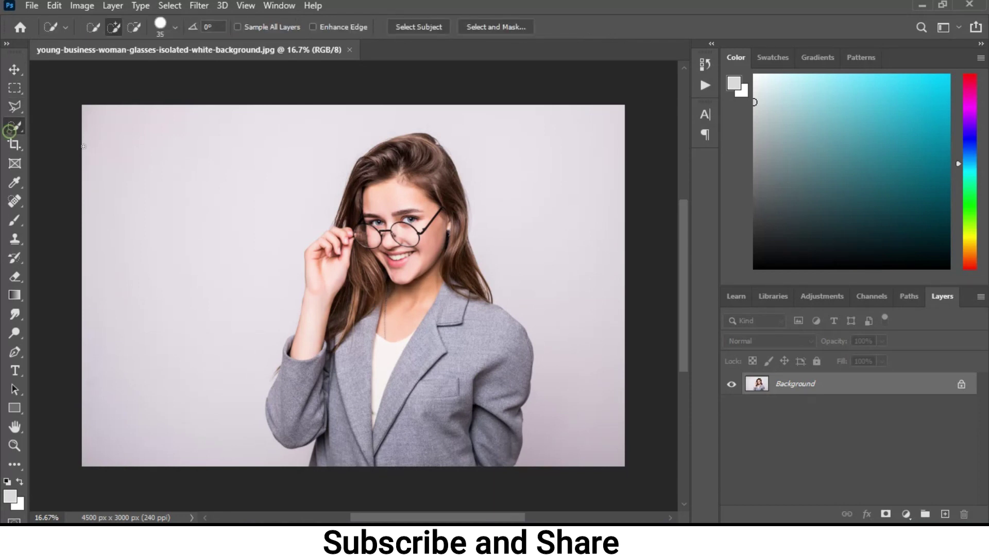
pyautogui.click(426, 27)
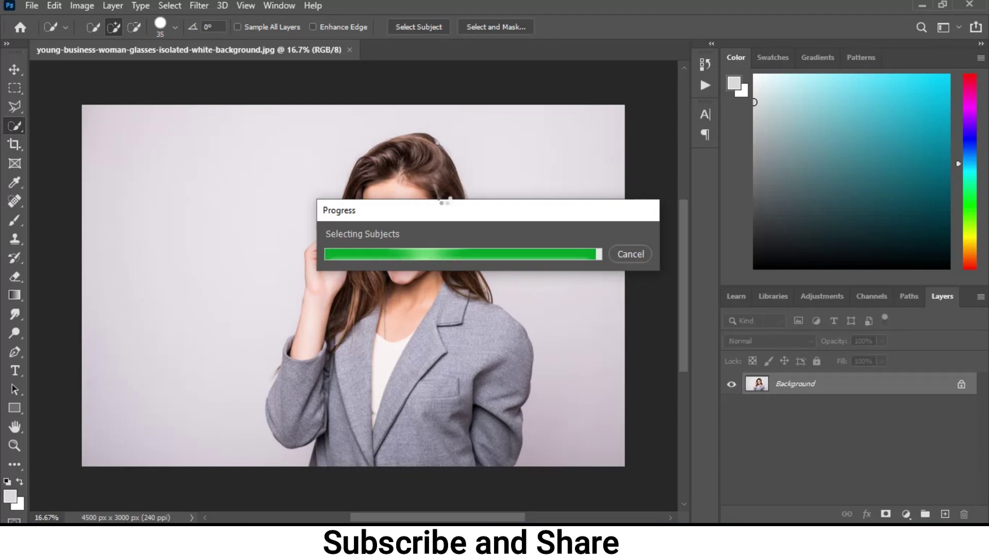
# - Enter Select and Mask, zoom in on the face and hair, and enlarge the brush
pyautogui.click(472, 29)
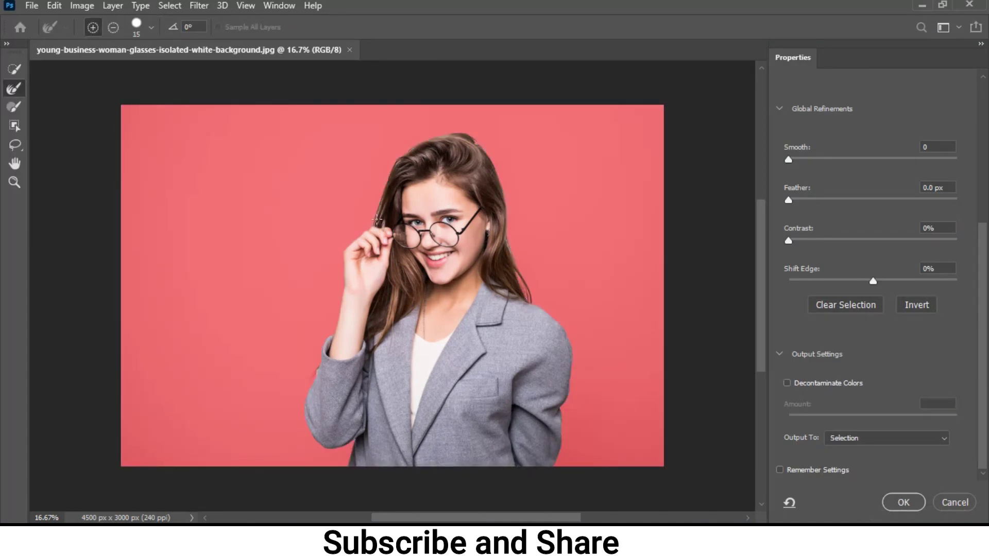
pyautogui.hotkey('ctrl', '+')
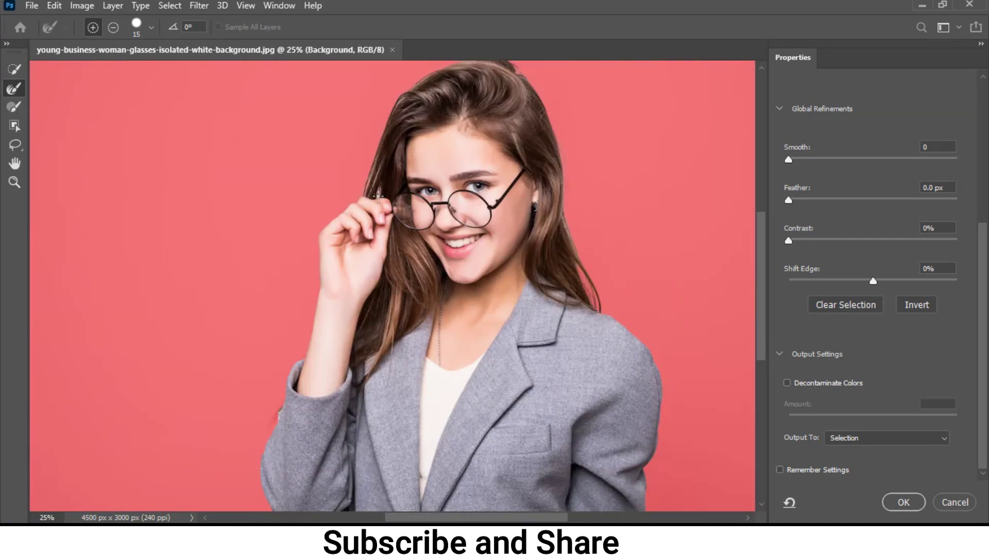
pyautogui.hotkey('ctrl', '+')
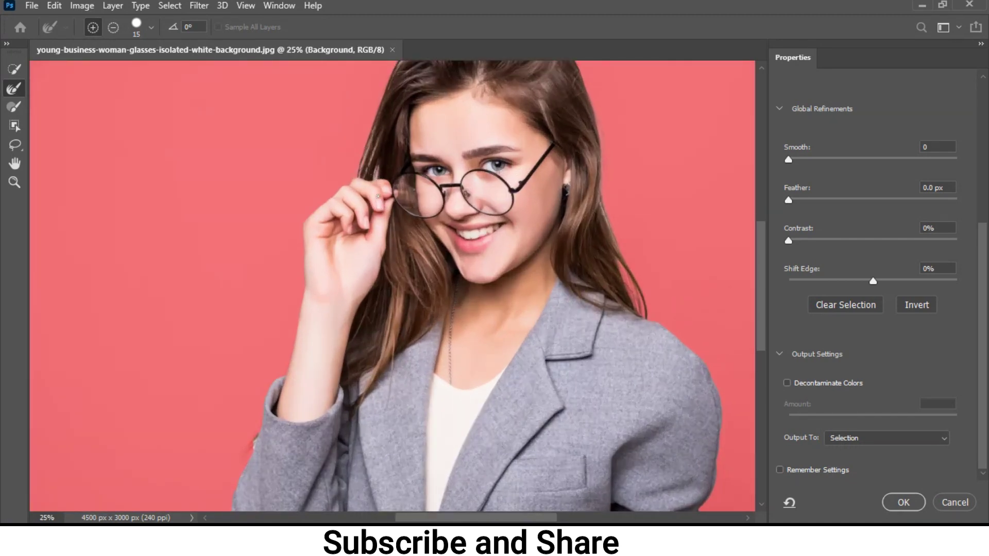
pyautogui.hotkey('ctrl', '+')
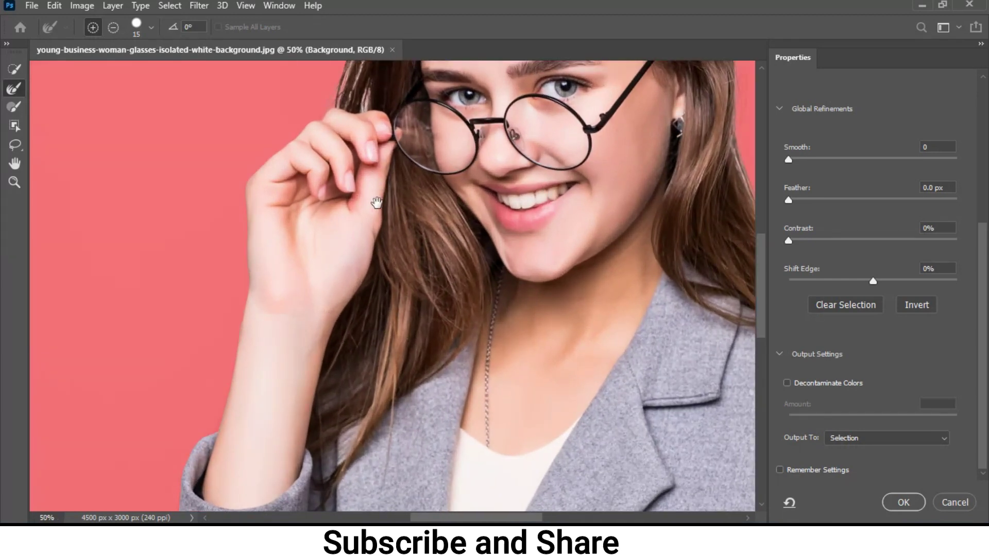
pyautogui.scroll(2, 346, 155)
pyautogui.scroll(2, 344, 206)
pyautogui.scroll(2, 339, 250)
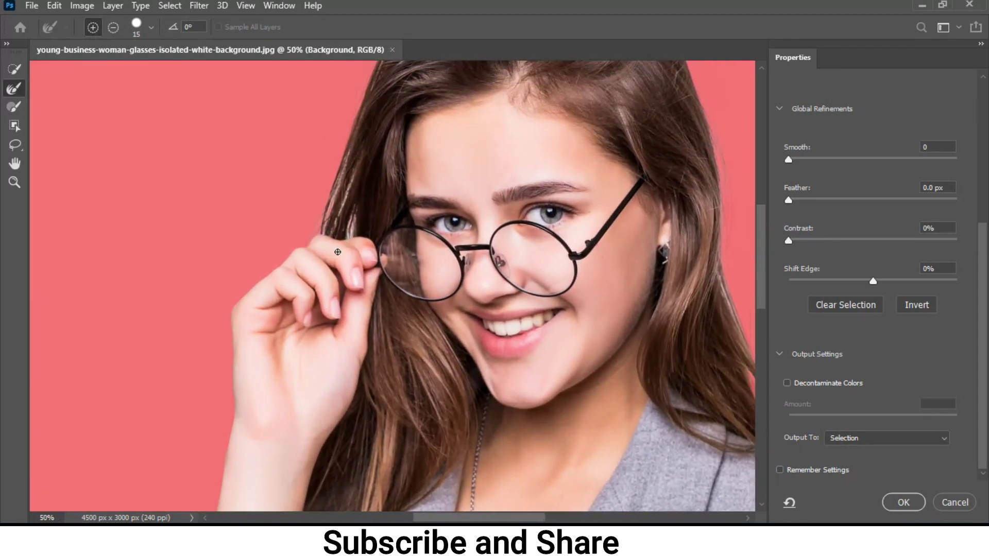
pyautogui.press(']')
pyautogui.press(']')
# - Paint the Refine Edge Brush along the hair outline around the face
pyautogui.click(345, 153)
pyautogui.moveTo(346, 153); pyautogui.dragTo(338, 191)
pyautogui.moveTo(349, 222); pyautogui.dragTo(346, 230)
pyautogui.moveTo(350, 147); pyautogui.dragTo(312, 221)
pyautogui.moveTo(762, 260); pyautogui.dragTo(764, 238)
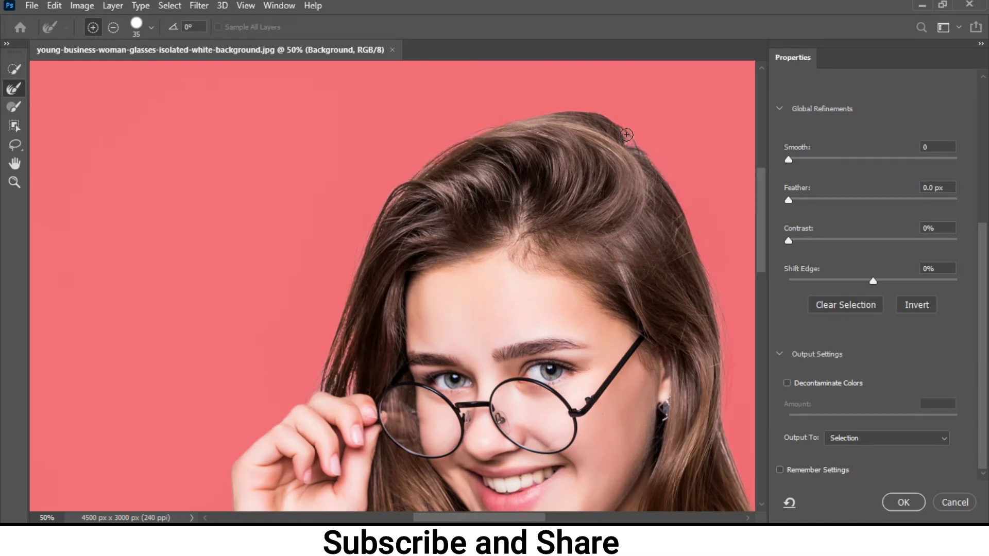
pyautogui.moveTo(764, 202); pyautogui.dragTo(761, 235)
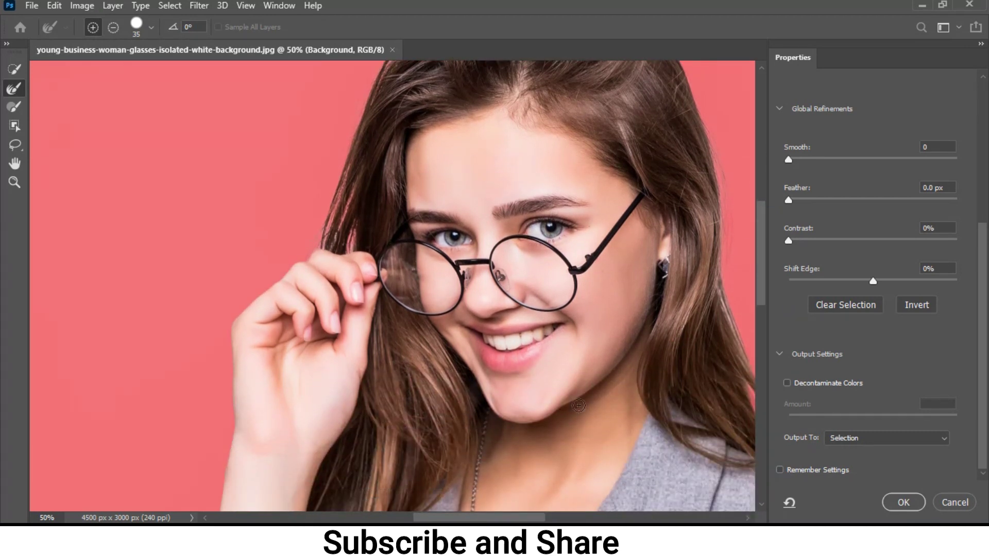
pyautogui.moveTo(541, 520); pyautogui.dragTo(569, 521)
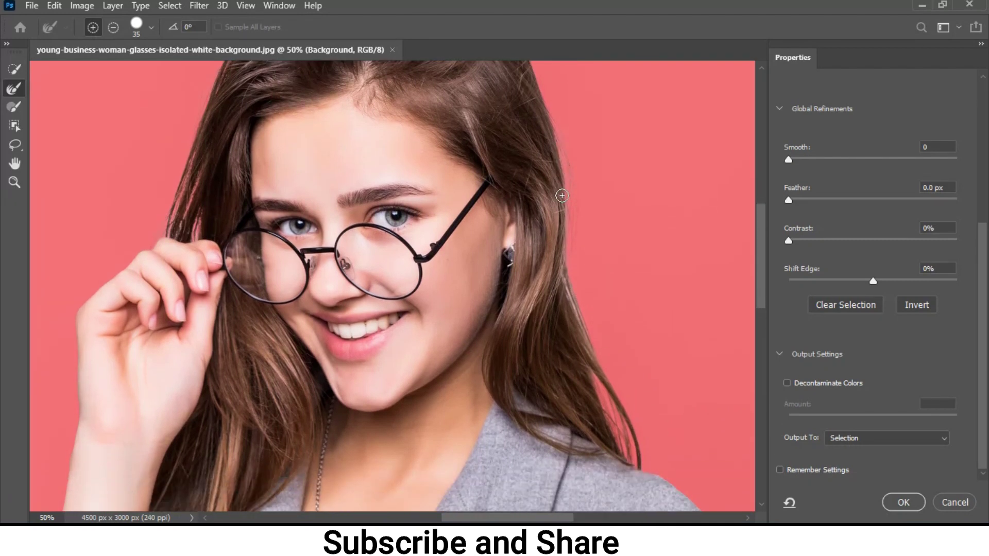
# - Refine the right-hand hair edge down to the shoulder
pyautogui.scroll(-3, 568, 209)
pyautogui.scroll(-3, 564, 206)
pyautogui.scroll(-3, 572, 210)
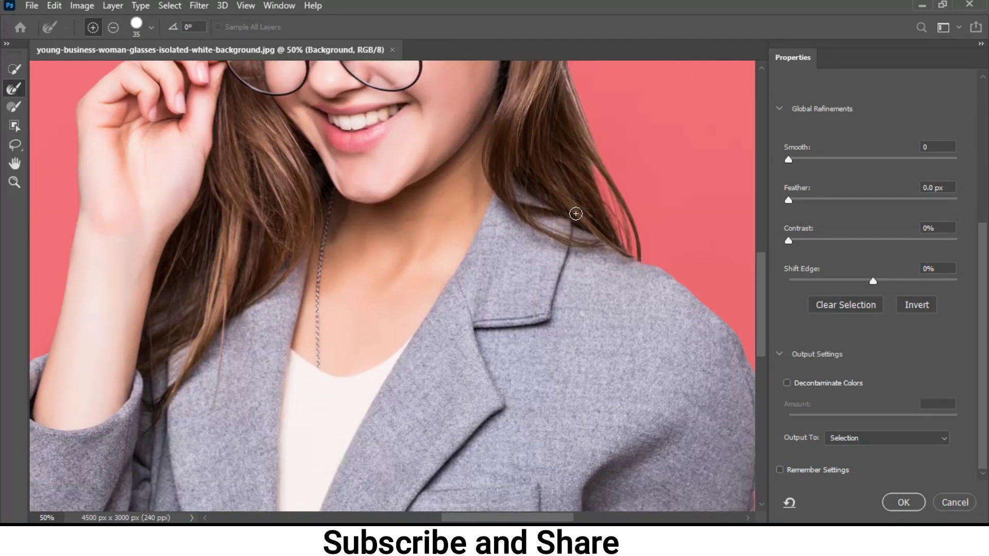
pyautogui.scroll(2, 576, 213)
pyautogui.scroll(2, 575, 214)
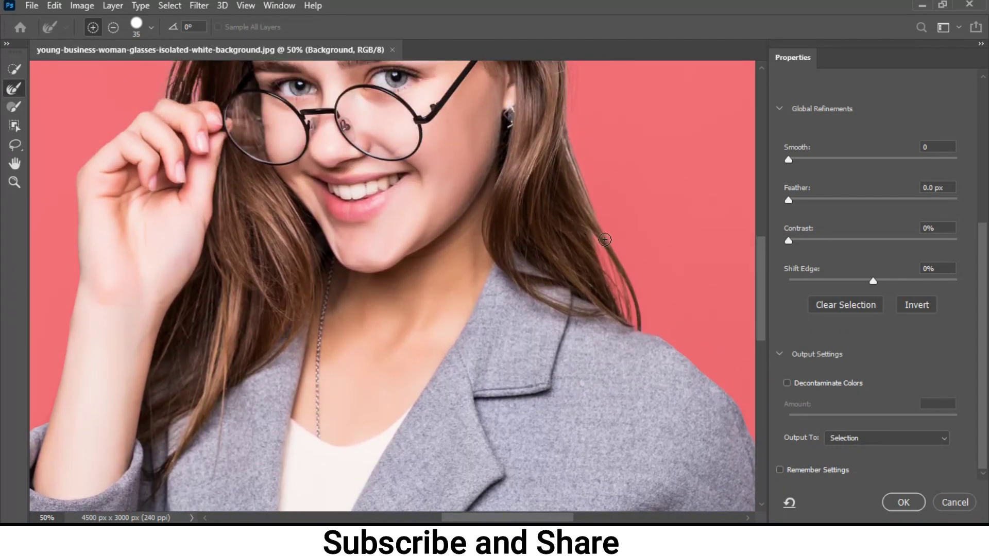
pyautogui.moveTo(604, 240); pyautogui.dragTo(628, 320)
pyautogui.scroll(1, 661, 284)
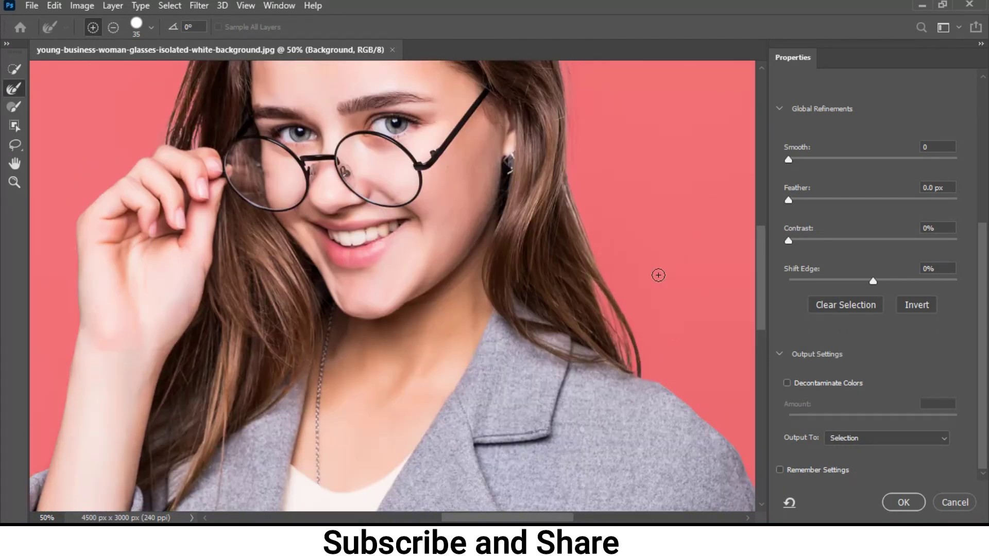
pyautogui.scroll(1, 658, 275)
# - Output the refined cut-out to a new layer with Decontaminate Colors, then zoom out
pyautogui.click(788, 382)
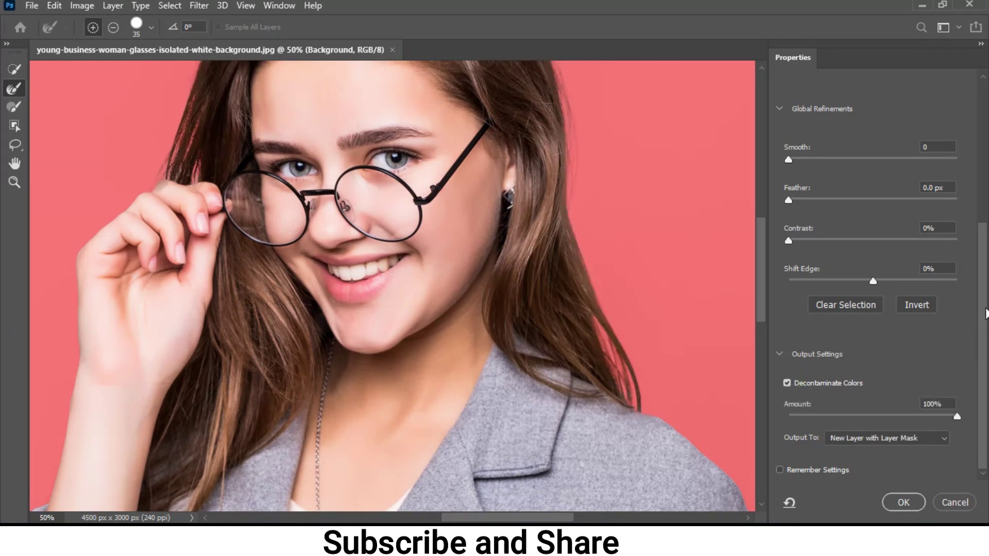
pyautogui.click(926, 438)
pyautogui.click(852, 469)
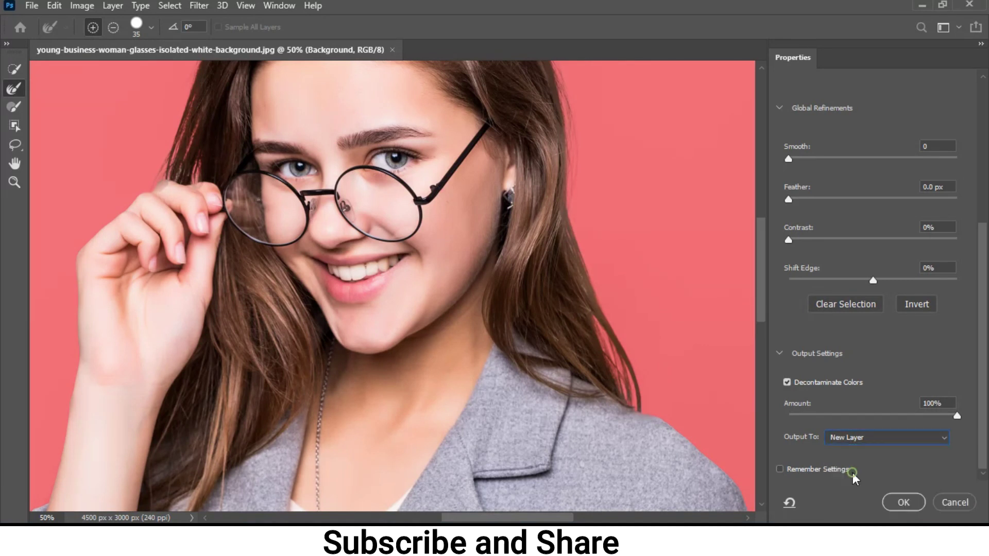
pyautogui.click(895, 502)
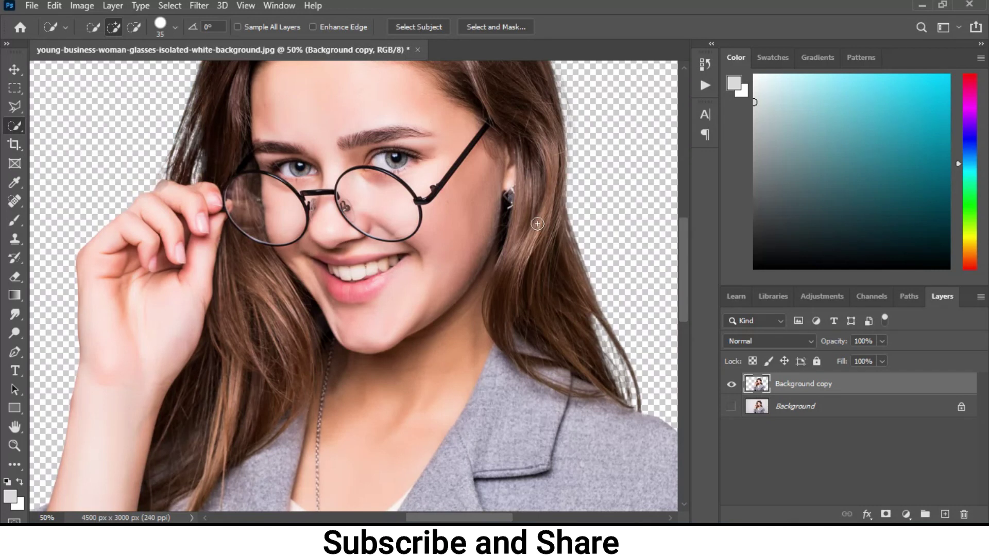
pyautogui.hotkey('ctrl', '-')
pyautogui.hotkey('ctrl', '-')
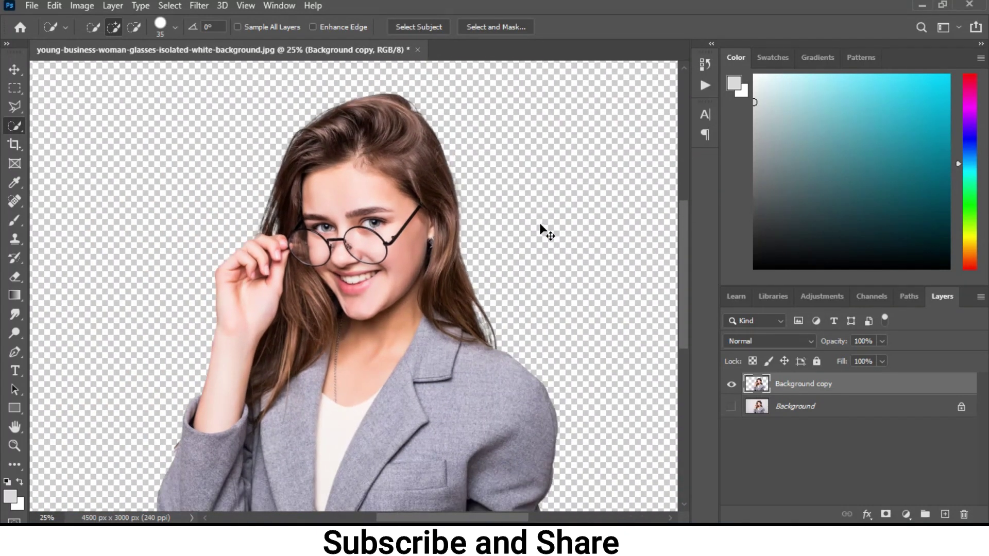
pyautogui.hotkey('ctrl', '-')
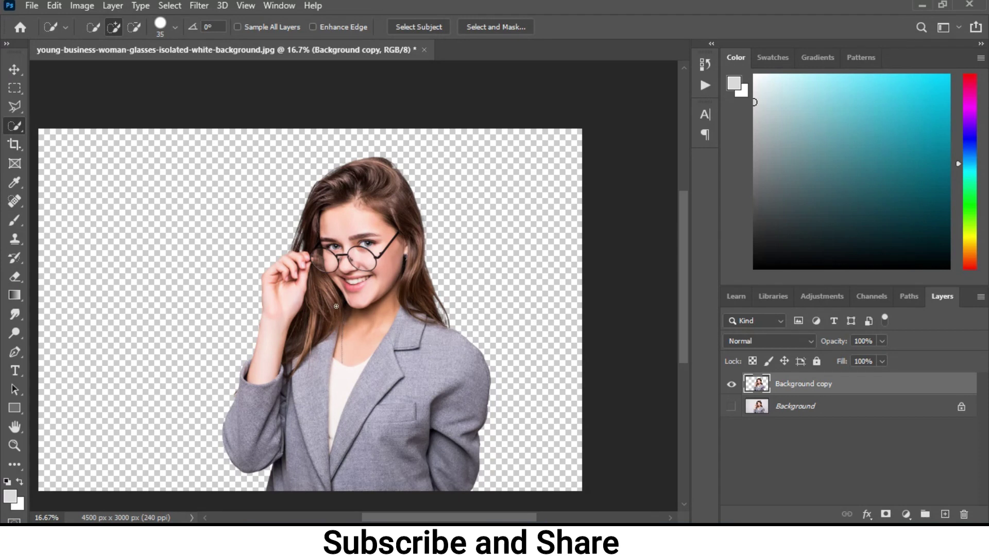
# - Crop the canvas to 2739 x 3575 px, trimming the sides and adding headroom
pyautogui.click(14, 144)
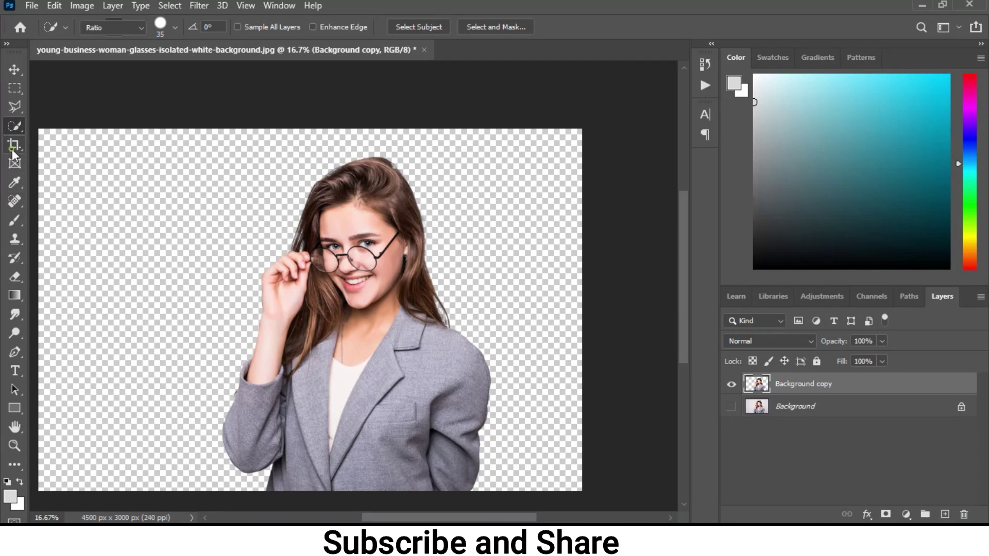
pyautogui.moveTo(40, 303); pyautogui.dragTo(114, 306)
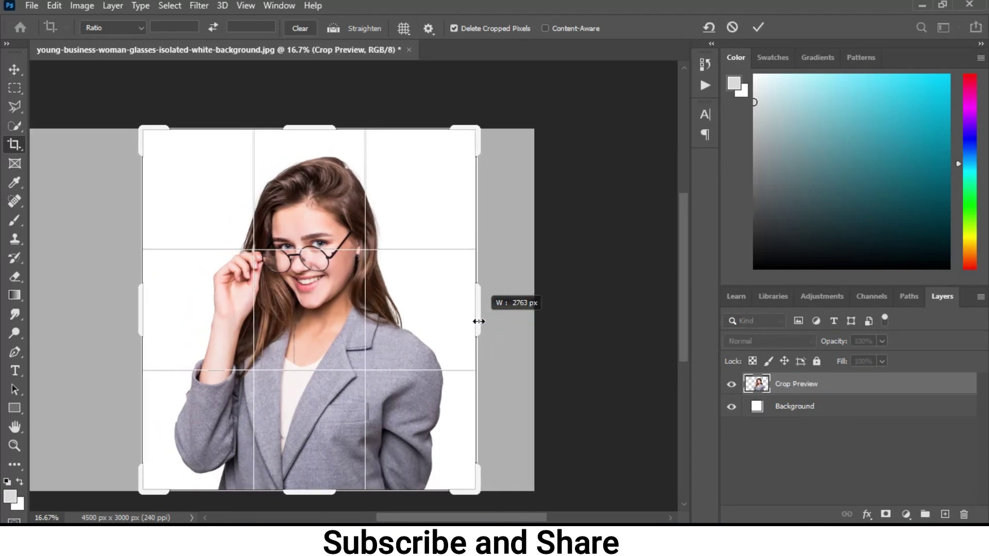
pyautogui.moveTo(504, 317); pyautogui.dragTo(475, 317)
pyautogui.moveTo(312, 129); pyautogui.dragTo(312, 98)
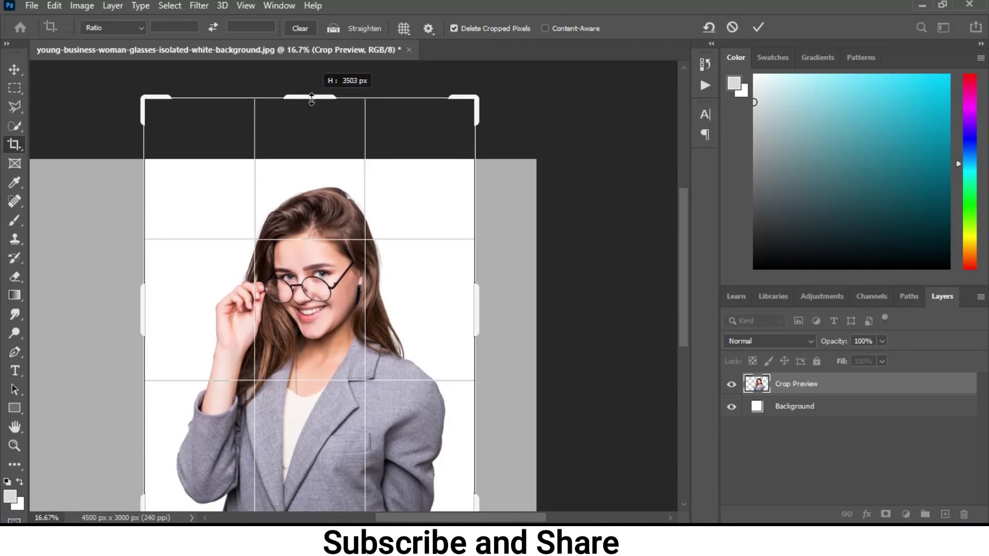
pyautogui.moveTo(311, 97); pyautogui.dragTo(313, 94)
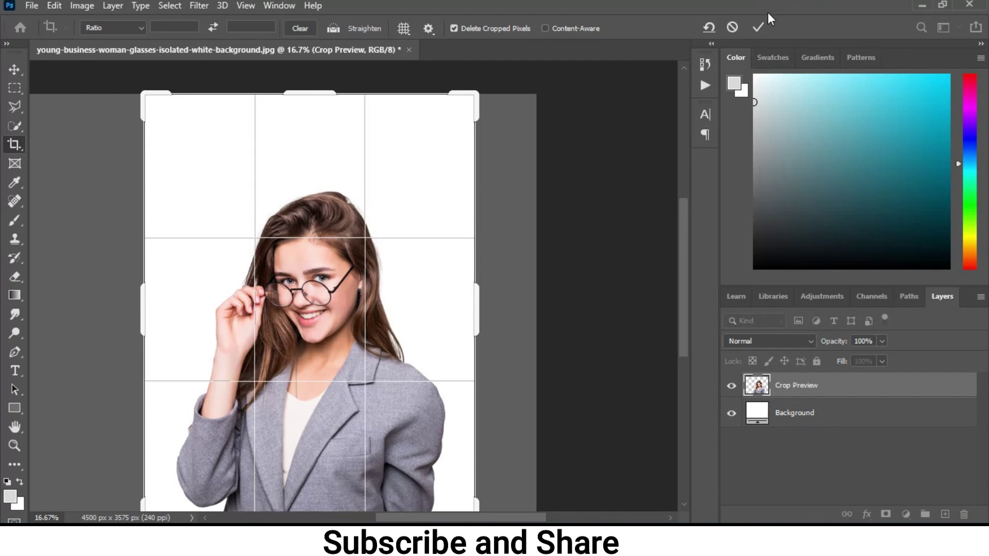
pyautogui.click(758, 28)
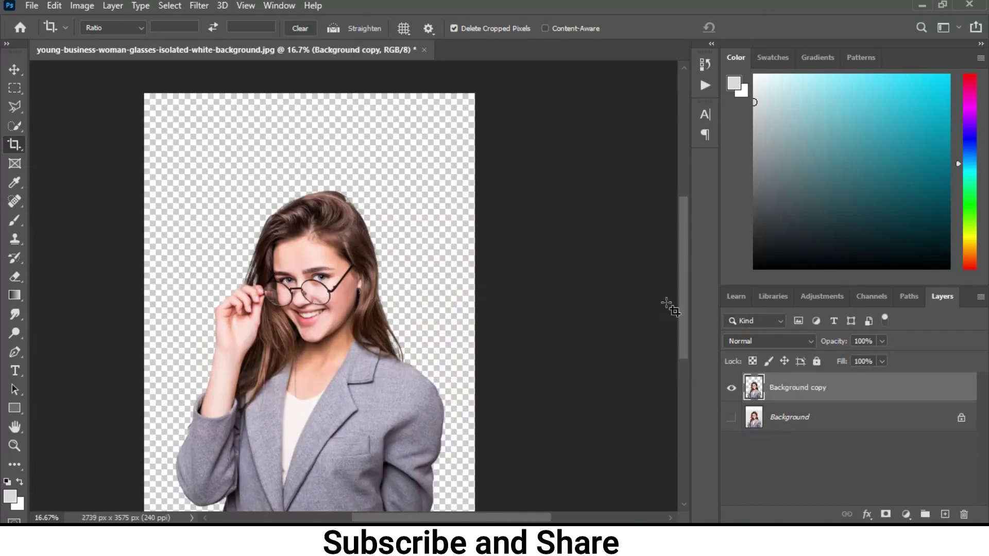
# - Fill a new Layer 1 with light grey and place it below Background copy
pyautogui.click(944, 514)
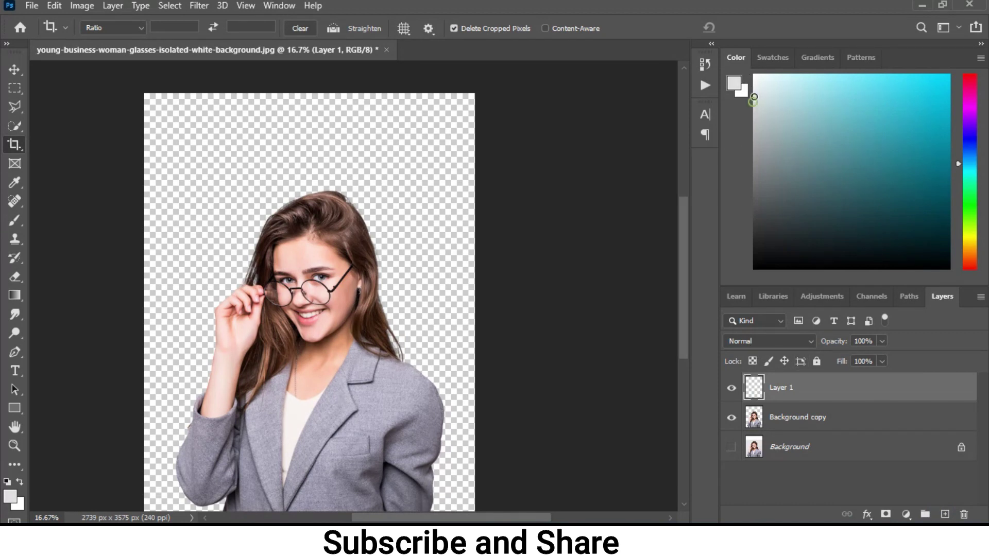
pyautogui.click(752, 95)
pyautogui.hotkey('alt', 'BackSpace')
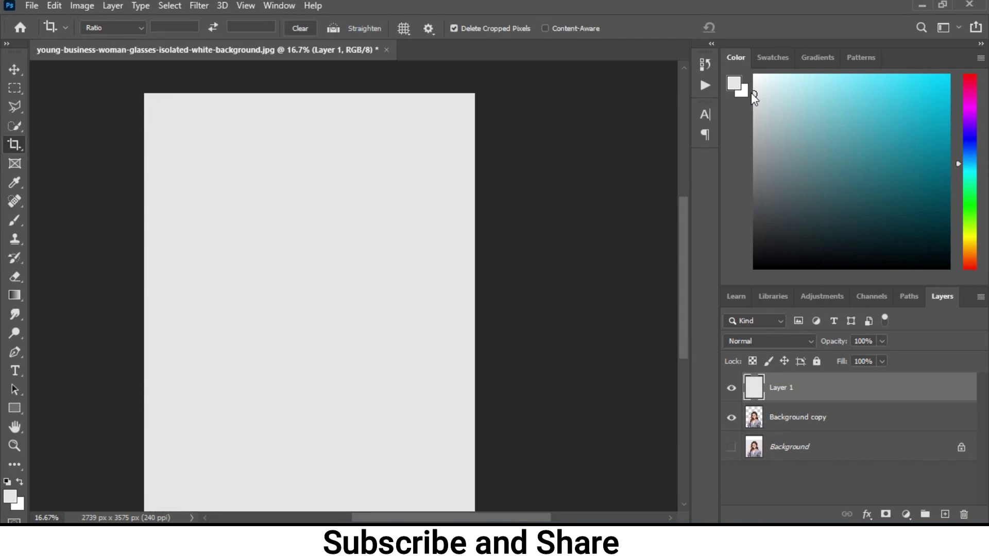
pyautogui.moveTo(847, 392); pyautogui.dragTo(847, 432)
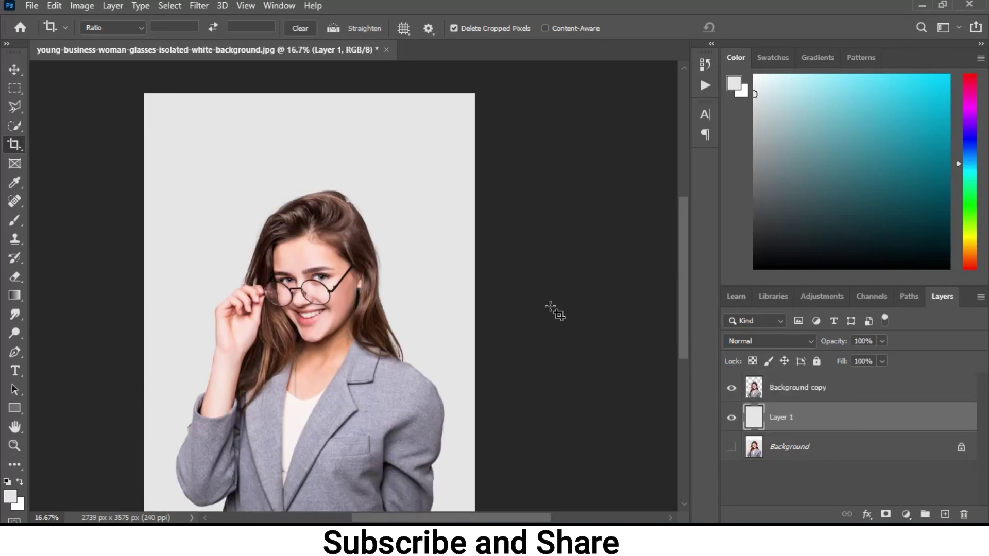
pyautogui.scroll(-1, 443, 253)
pyautogui.scroll(-1, 437, 290)
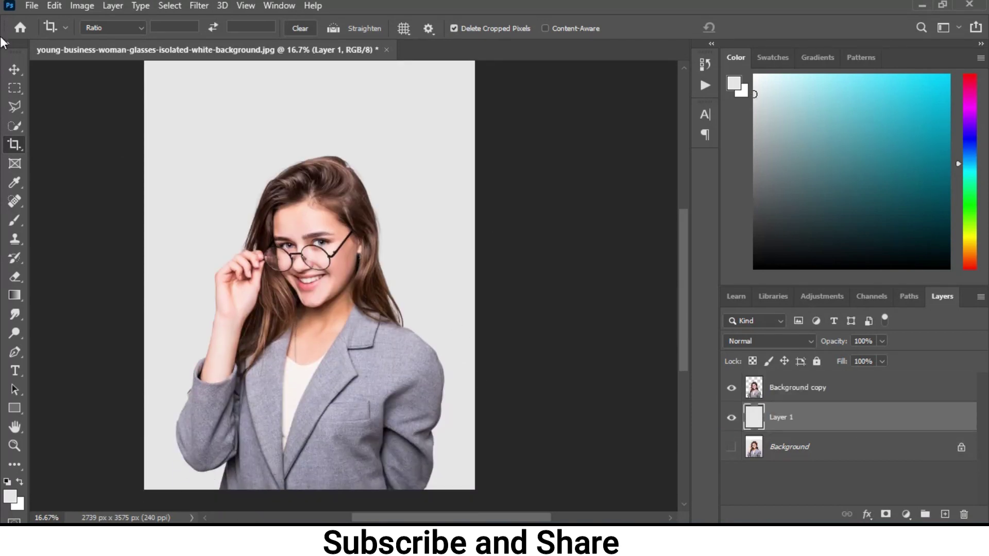
pyautogui.click(16, 74)
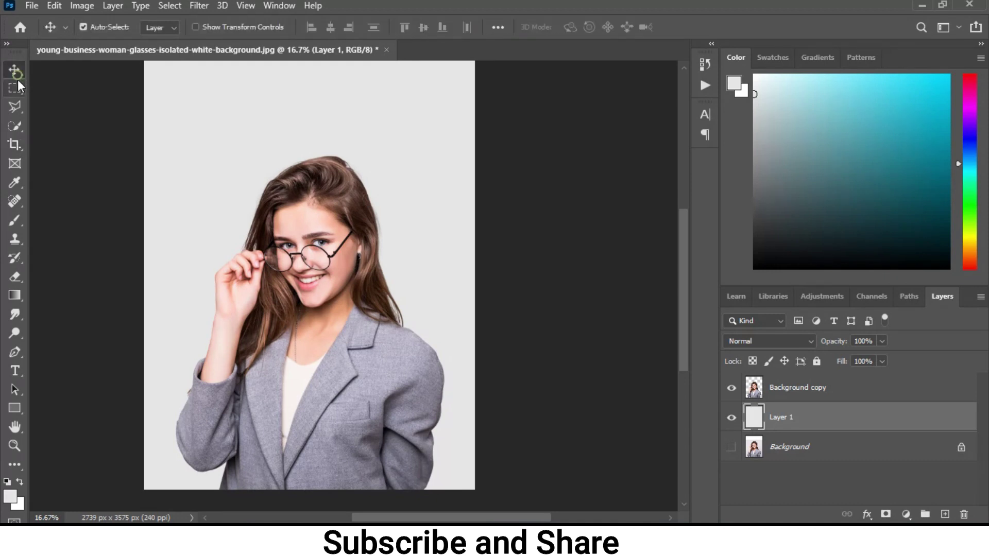
# - Duplicate Background copy twice into Background copy 2 and 3, then reselect Background copy
pyautogui.click(799, 398)
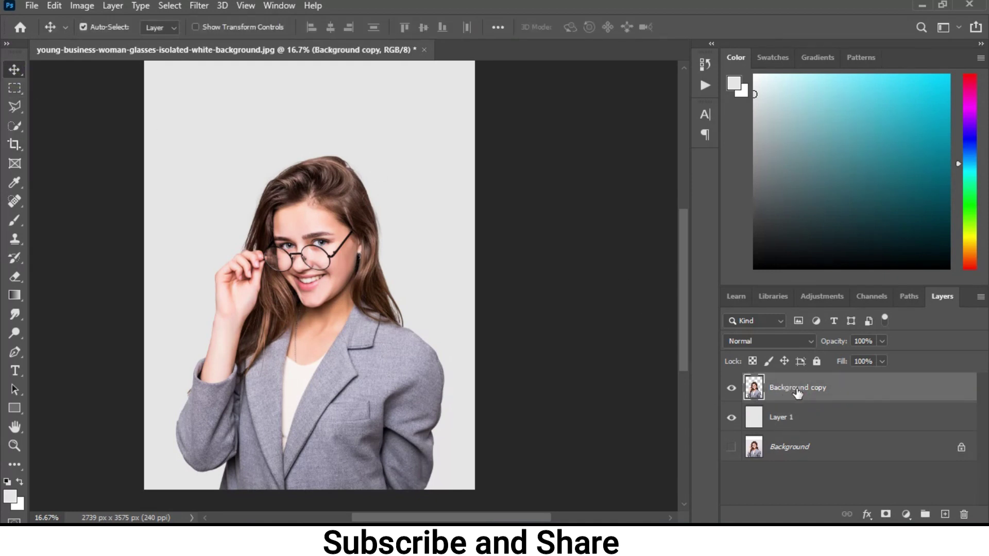
pyautogui.moveTo(806, 390); pyautogui.dragTo(940, 509)
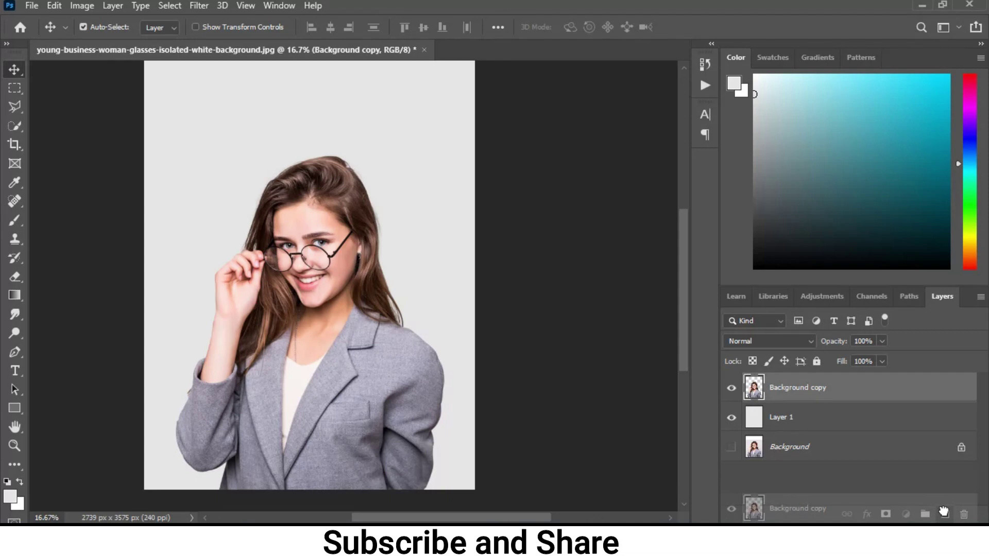
pyautogui.moveTo(803, 389); pyautogui.dragTo(944, 514)
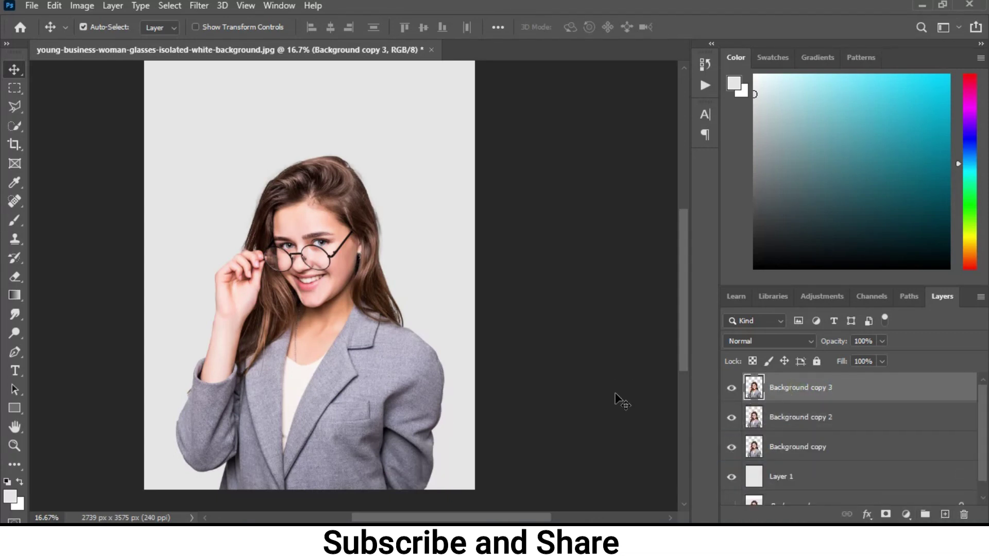
pyautogui.click(824, 446)
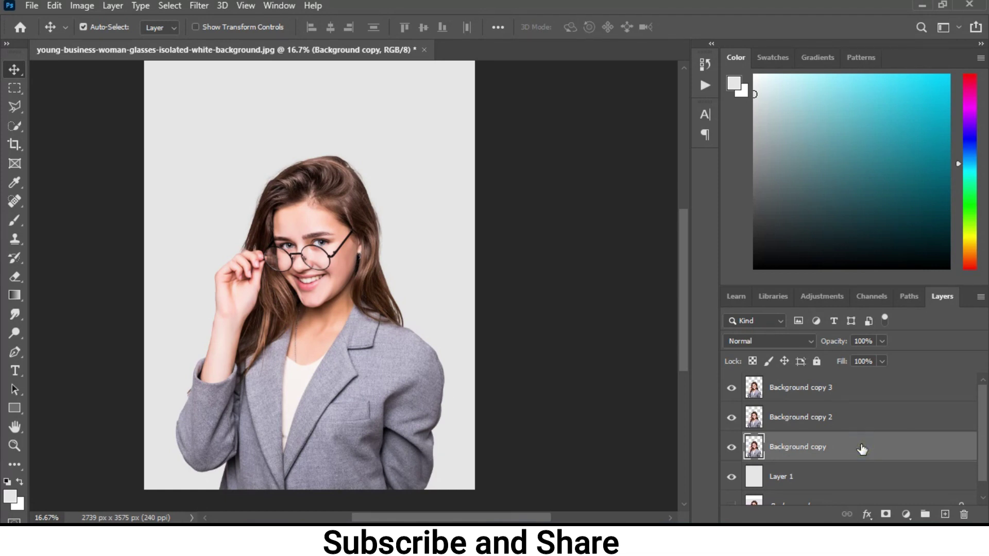
# - Restrict Background copy's blending to the red channel only
pyautogui.doubleClick(861, 450)
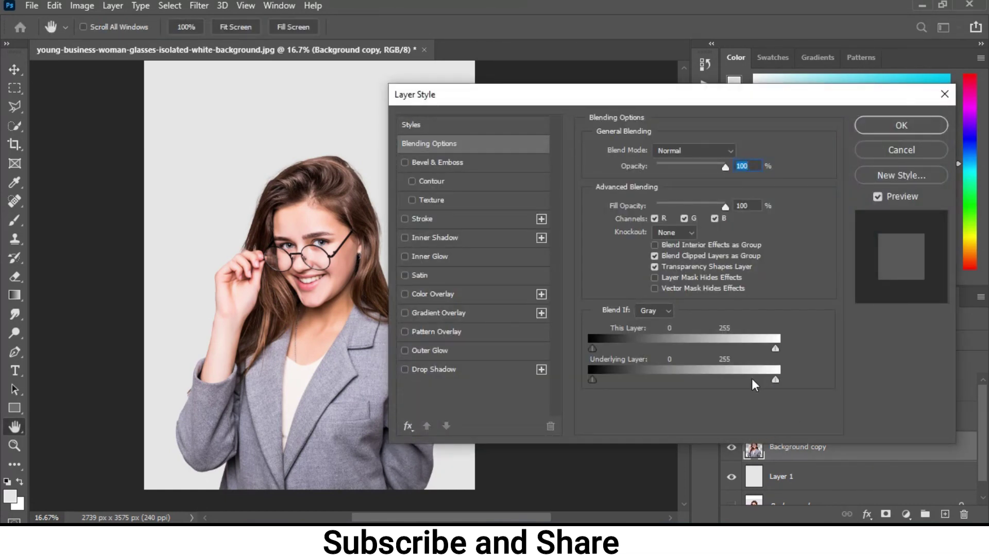
pyautogui.click(685, 218)
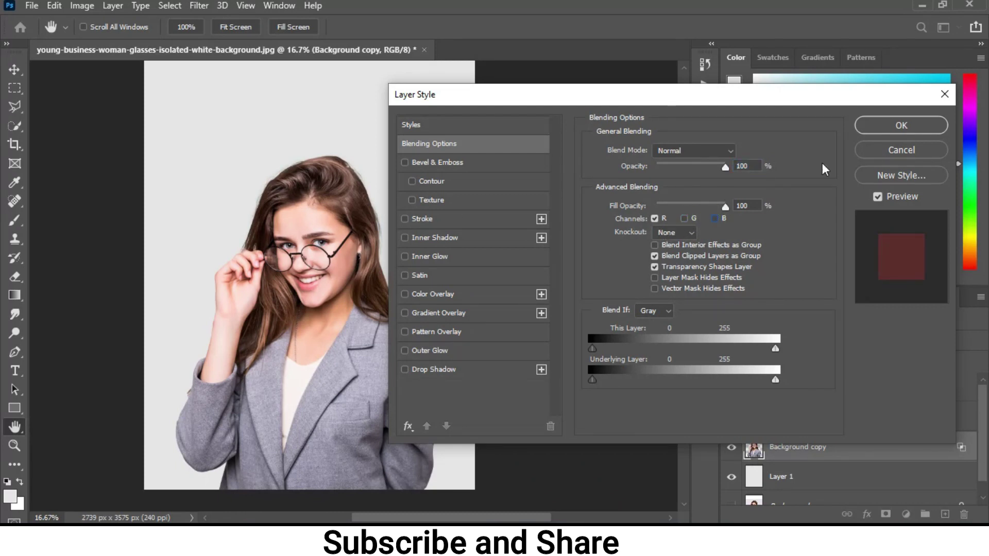
pyautogui.click(901, 125)
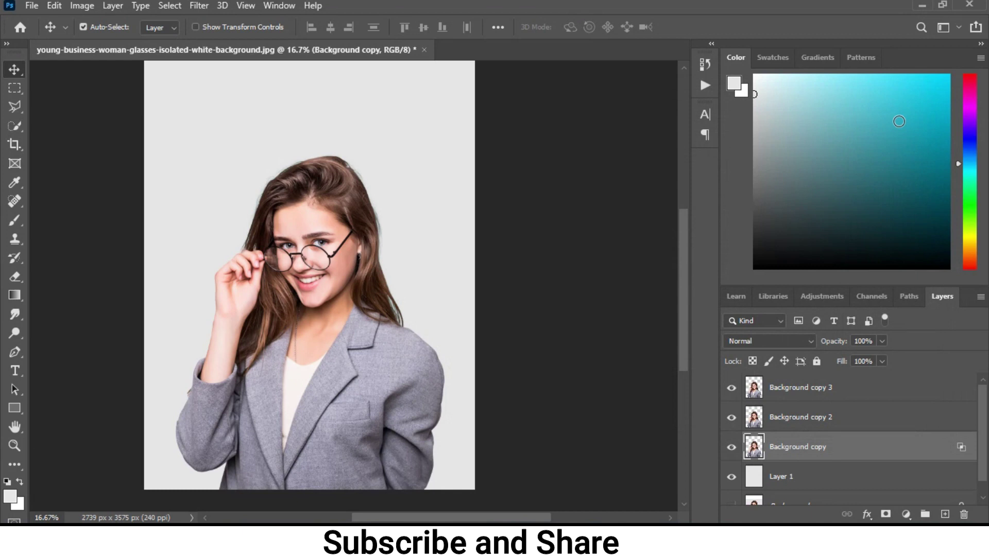
# - Switch off the red channel in Background copy 2's blending options
pyautogui.click(882, 416)
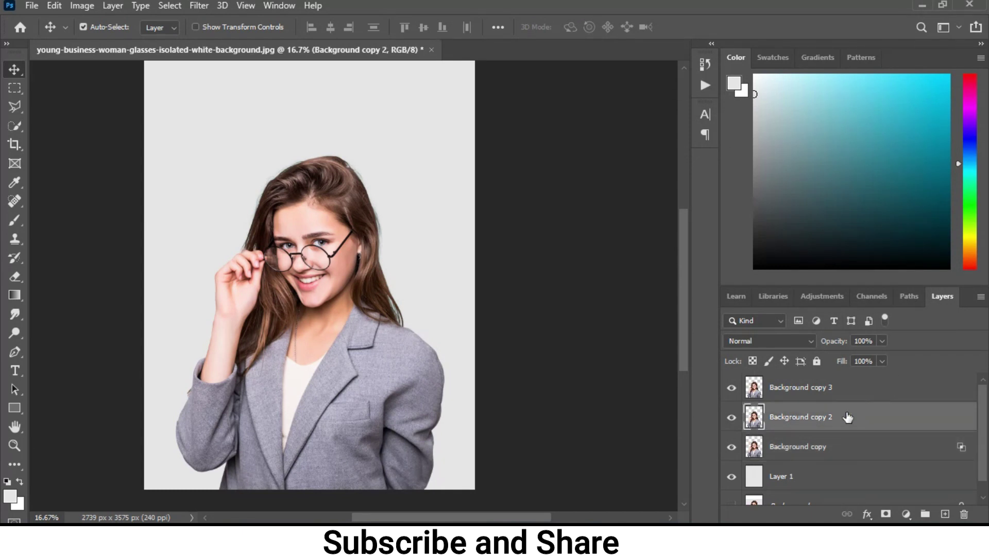
pyautogui.doubleClick(870, 416)
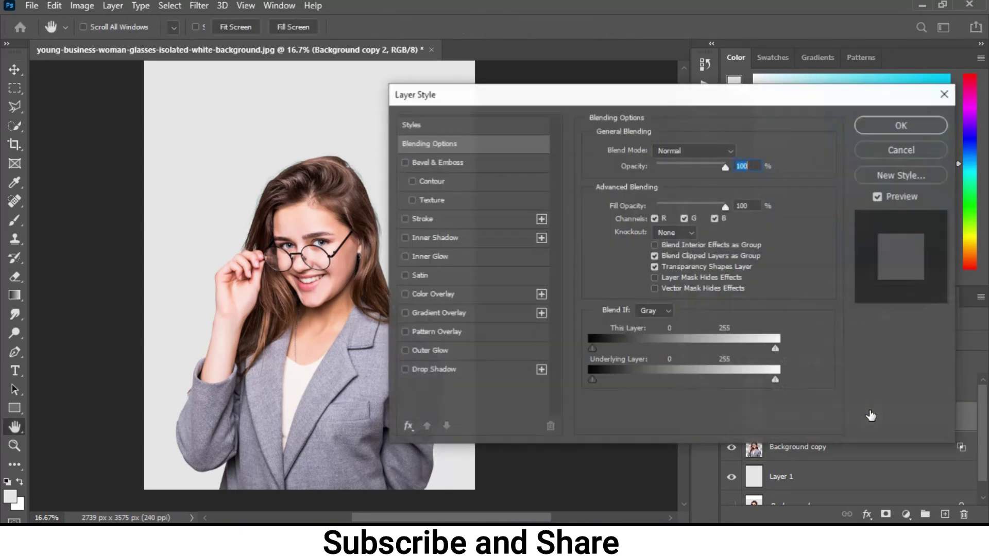
pyautogui.click(656, 217)
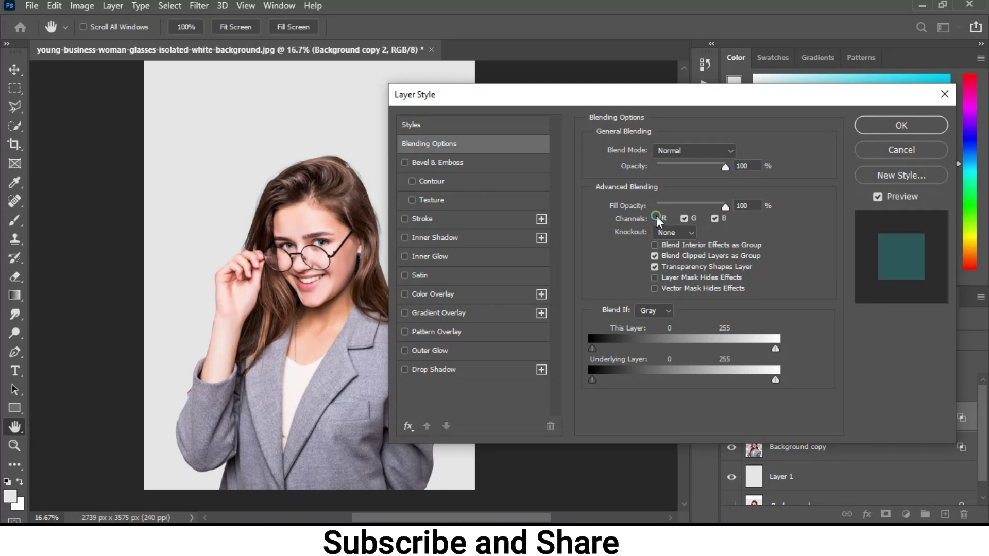
pyautogui.click(916, 126)
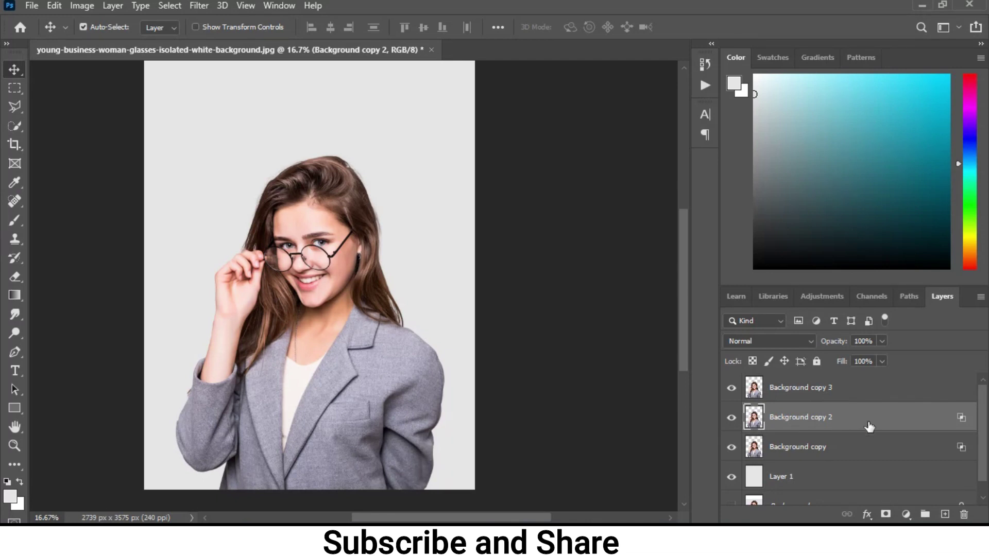
# - Nudge Background copy 2 slightly right with the arrow keys
pyautogui.press('Right')
pyautogui.press('Right')
pyautogui.press('Right')
pyautogui.press('Right')
pyautogui.press('Right')
pyautogui.press('Right')
pyautogui.press('Right')
pyautogui.press('Right')
pyautogui.press('Right')
pyautogui.press('Right')
pyautogui.press('Right')
pyautogui.press('Right')
pyautogui.press('Left')
pyautogui.press('Left')
pyautogui.press('Left')
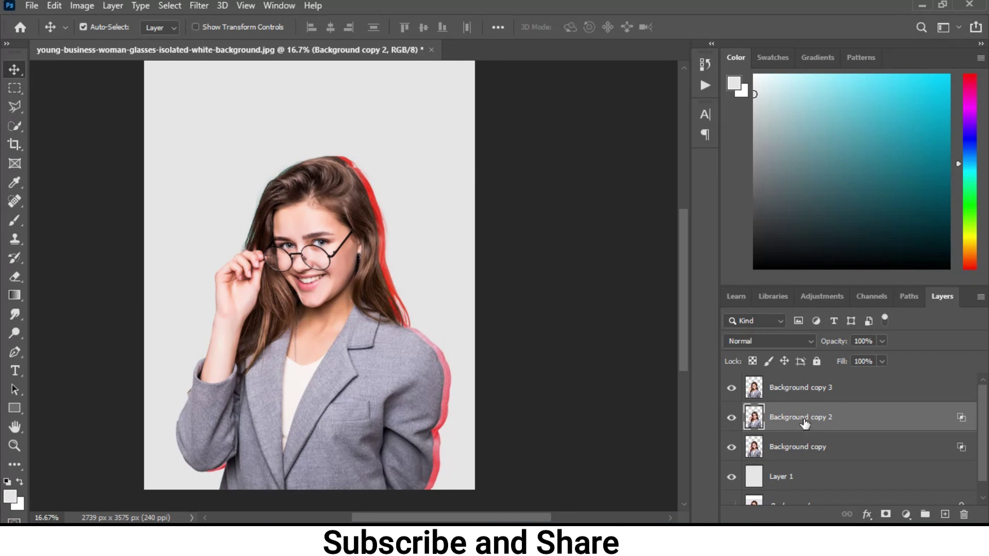
pyautogui.press('Left')
pyautogui.press('Left')
pyautogui.press('Right')
pyautogui.press('Left')
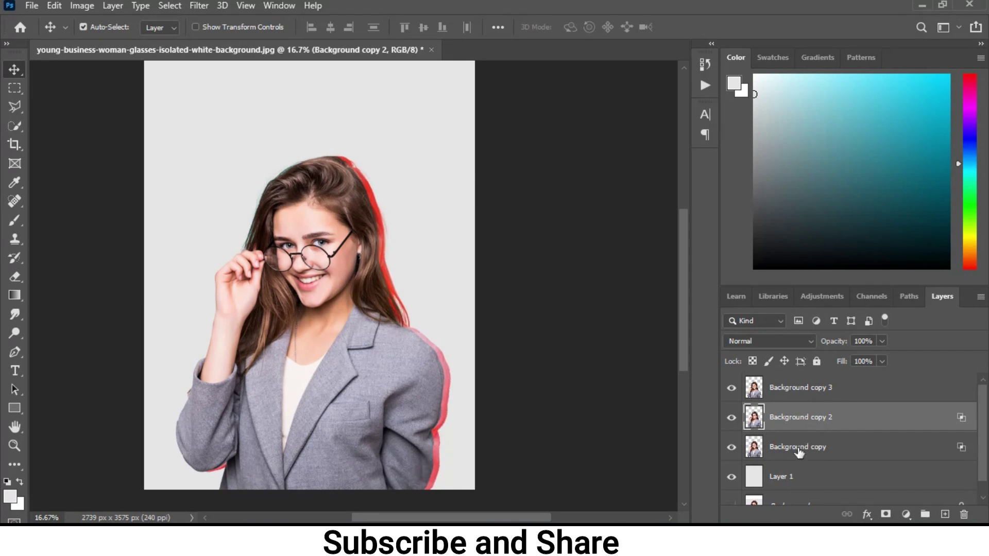
# - Nudge Background copy two steps left, opposite to Background copy 2
pyautogui.click(798, 451)
pyautogui.press('Left')
pyautogui.press('Left')
pyautogui.press('Left')
pyautogui.press('Left')
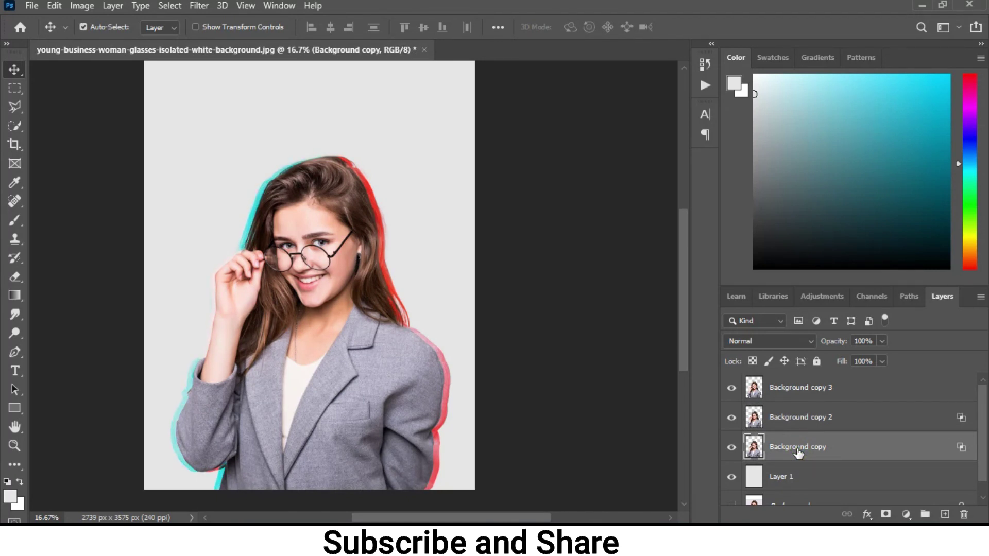
pyautogui.press('Left')
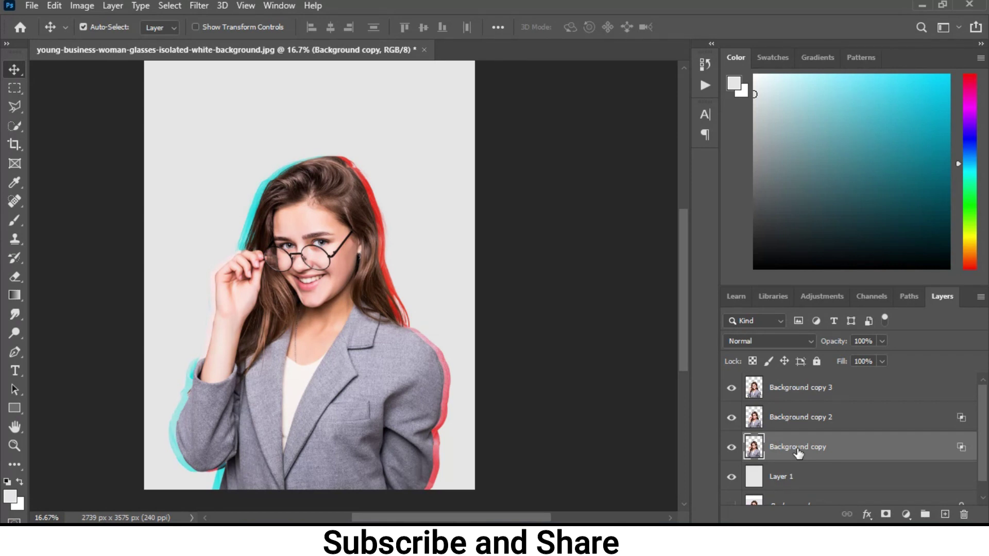
pyautogui.click(826, 386)
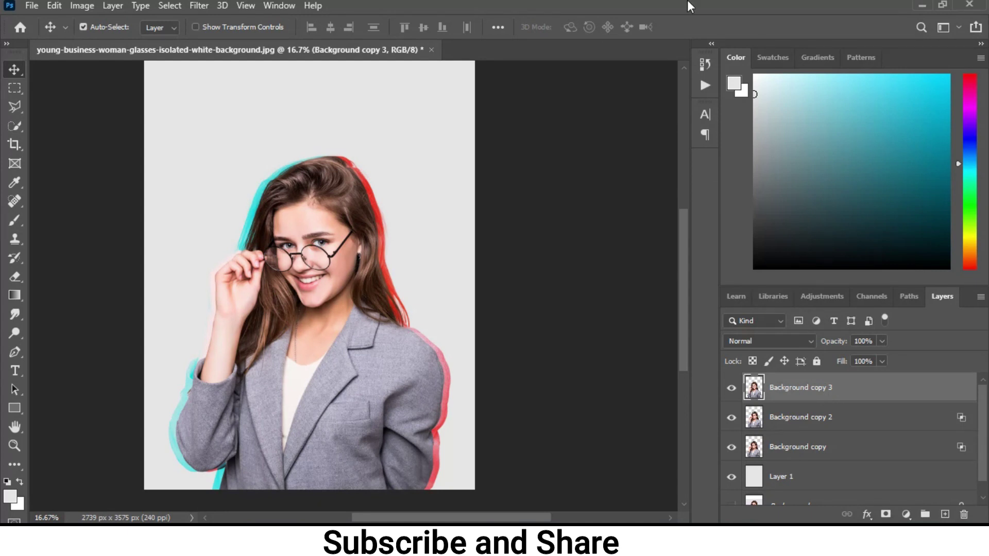
# - Apply a Wave filter to Background copy 3 with 382 generators and 9% horizontal scale
pyautogui.click(204, 7)
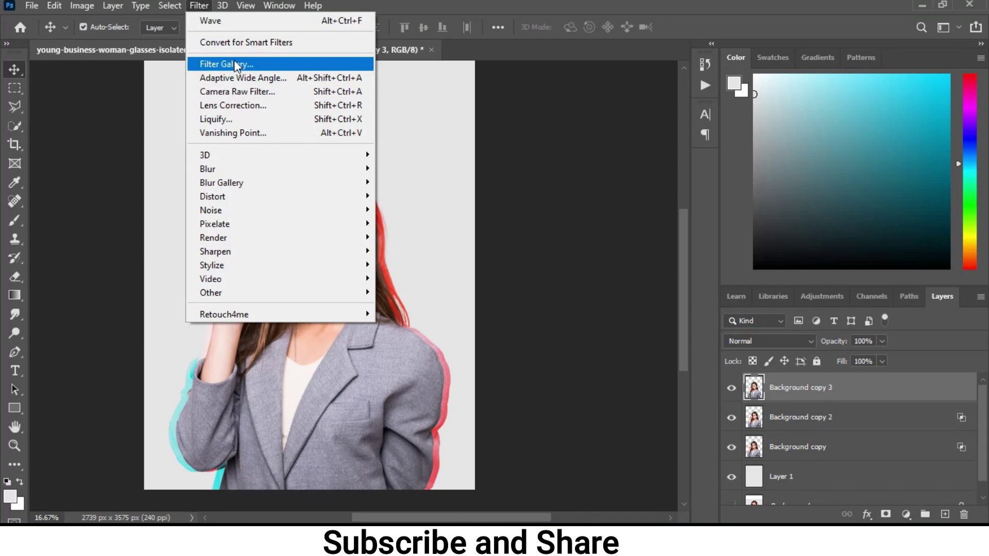
pyautogui.moveTo(212, 196)
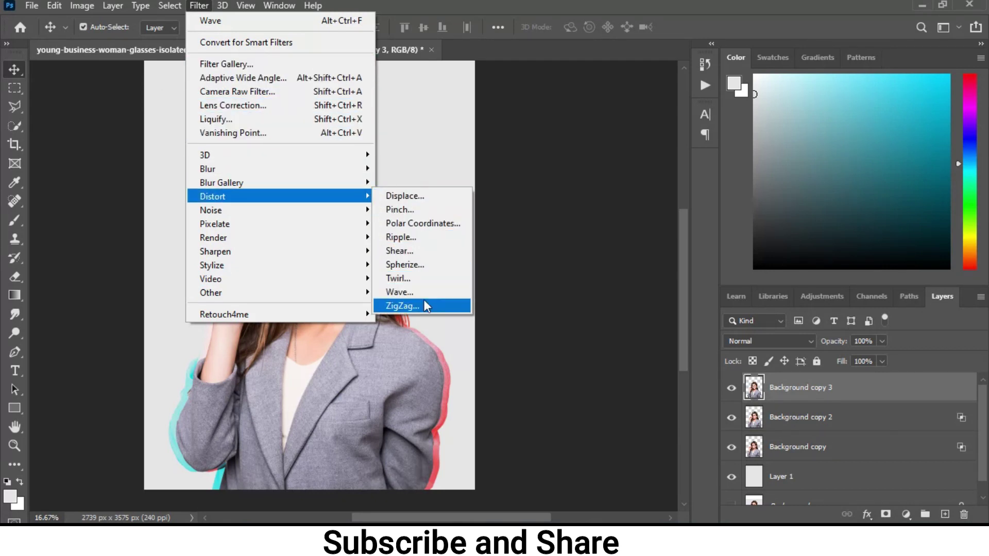
pyautogui.click(400, 292)
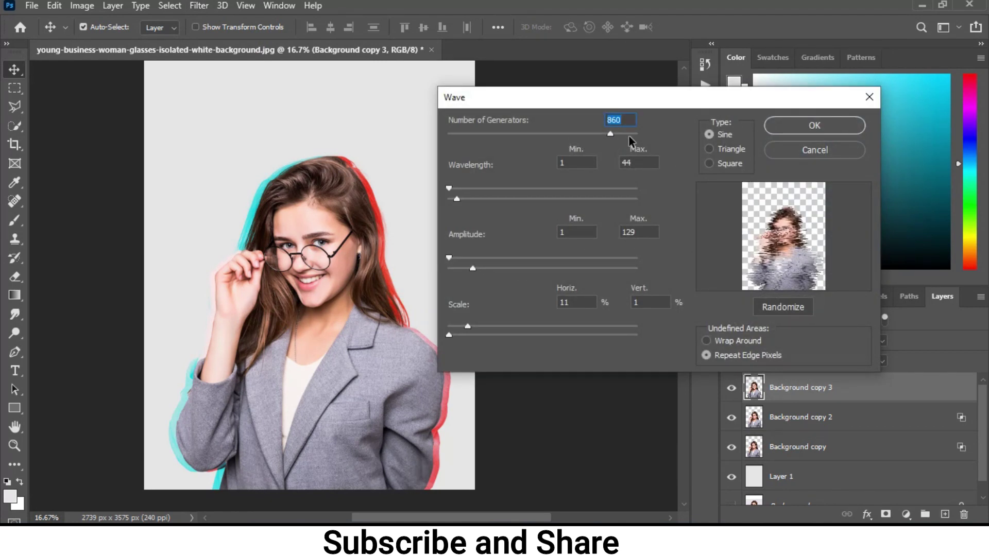
pyautogui.moveTo(610, 134); pyautogui.dragTo(538, 163)
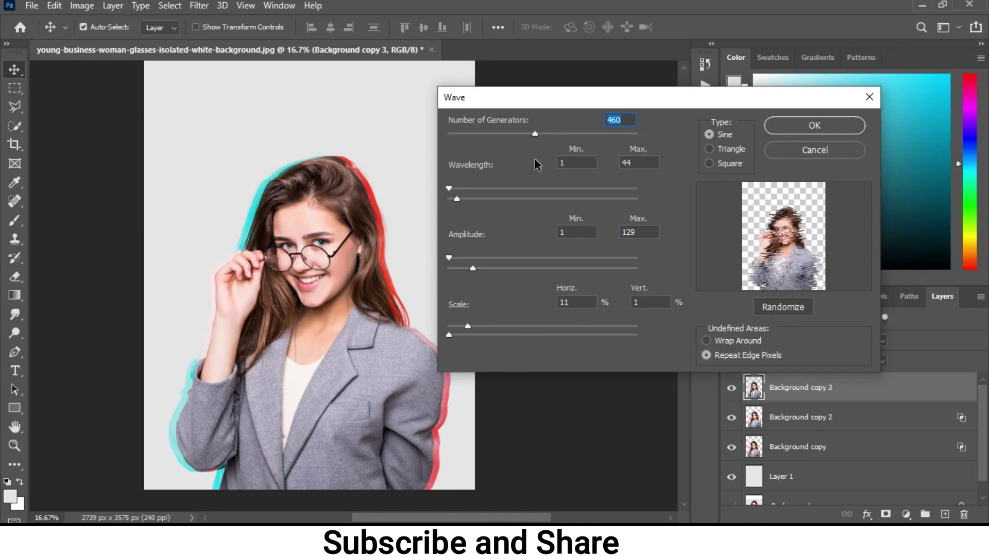
pyautogui.moveTo(533, 160); pyautogui.dragTo(530, 160)
pyautogui.moveTo(528, 161)
pyautogui.mouseDown()
pyautogui.moveTo(498, 161)
pyautogui.moveTo(521, 168)
pyautogui.mouseUp()
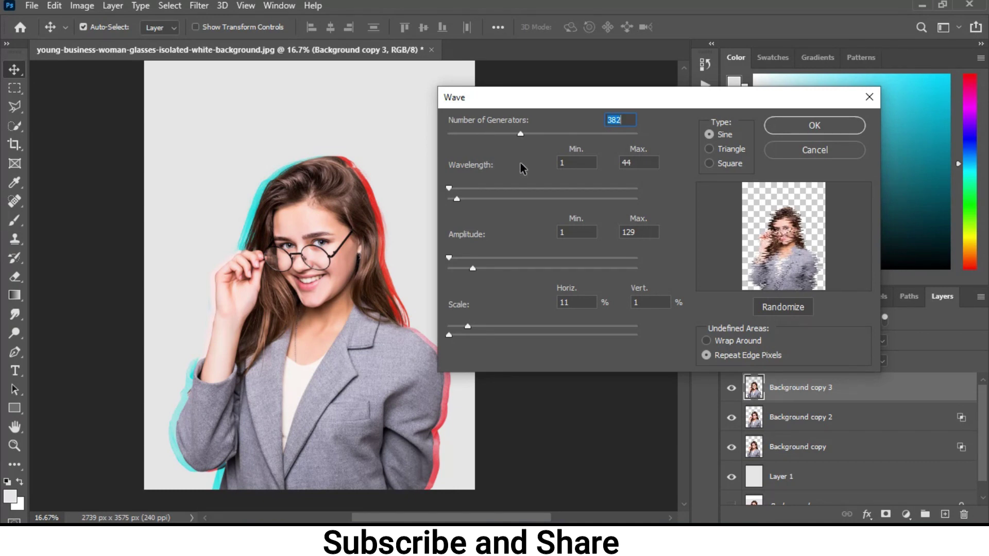
pyautogui.click(449, 189)
pyautogui.click(449, 257)
pyautogui.moveTo(467, 329)
pyautogui.mouseDown()
pyautogui.moveTo(463, 339)
pyautogui.moveTo(474, 337)
pyautogui.moveTo(464, 341)
pyautogui.mouseUp()
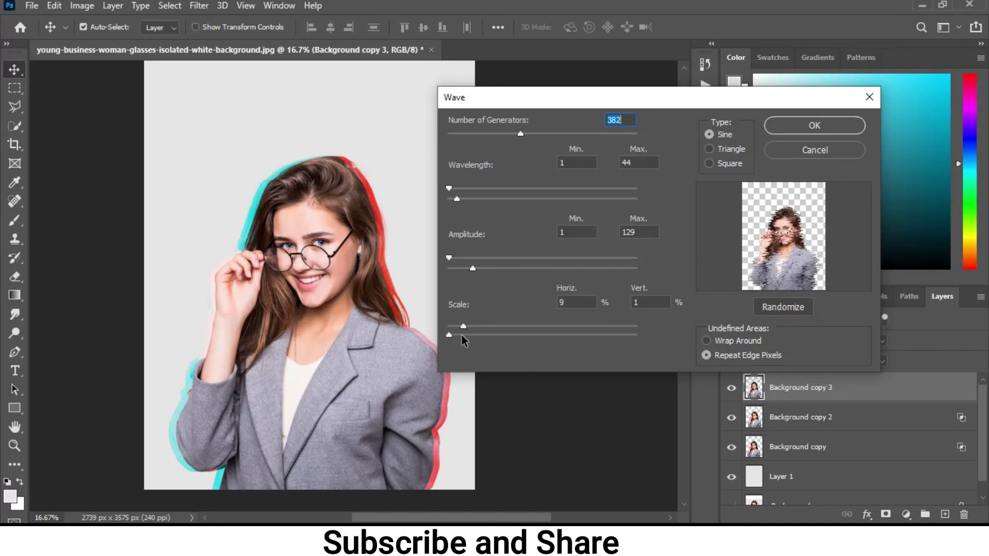
pyautogui.click(816, 126)
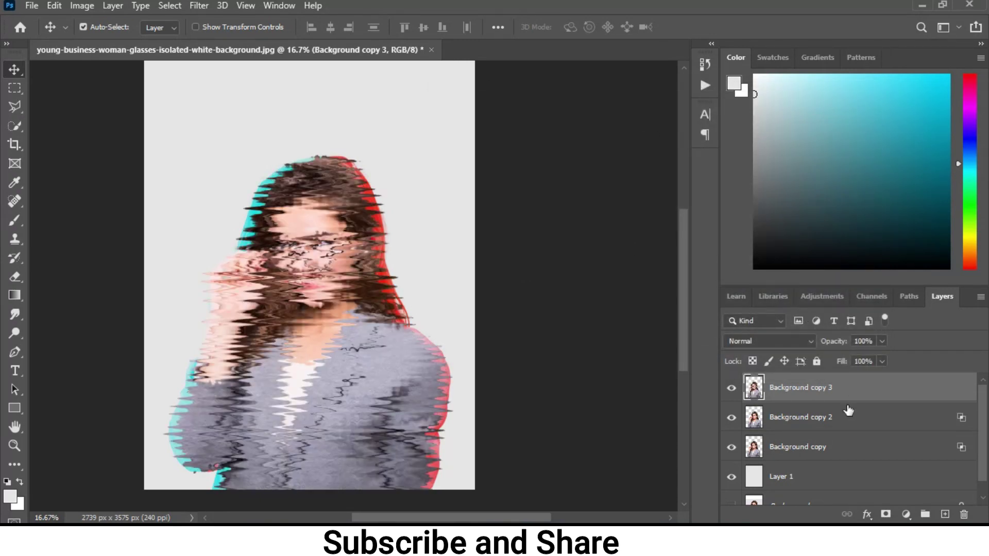
# - Set Background copy 3 to Soft Light blending, then select the copy layers in turn
pyautogui.click(798, 343)
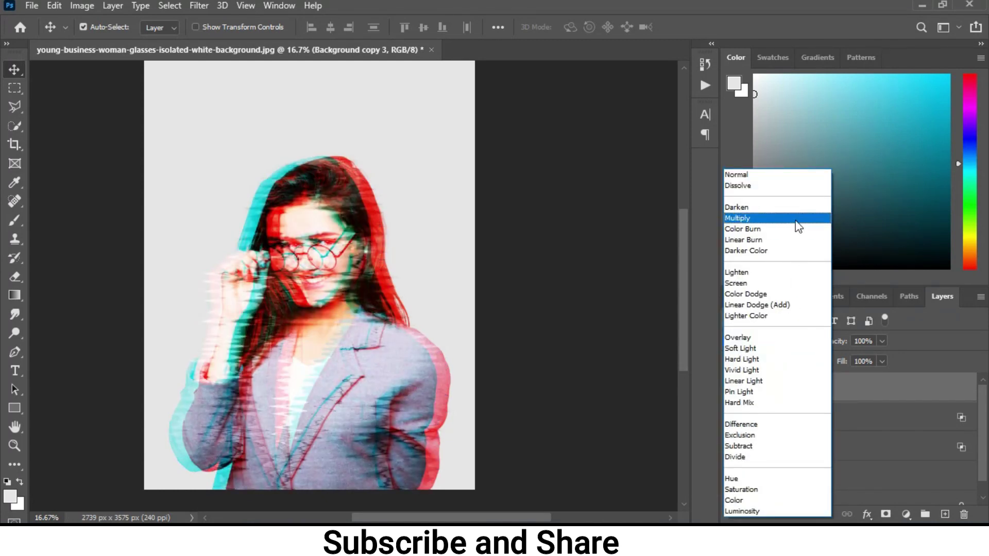
pyautogui.click(751, 350)
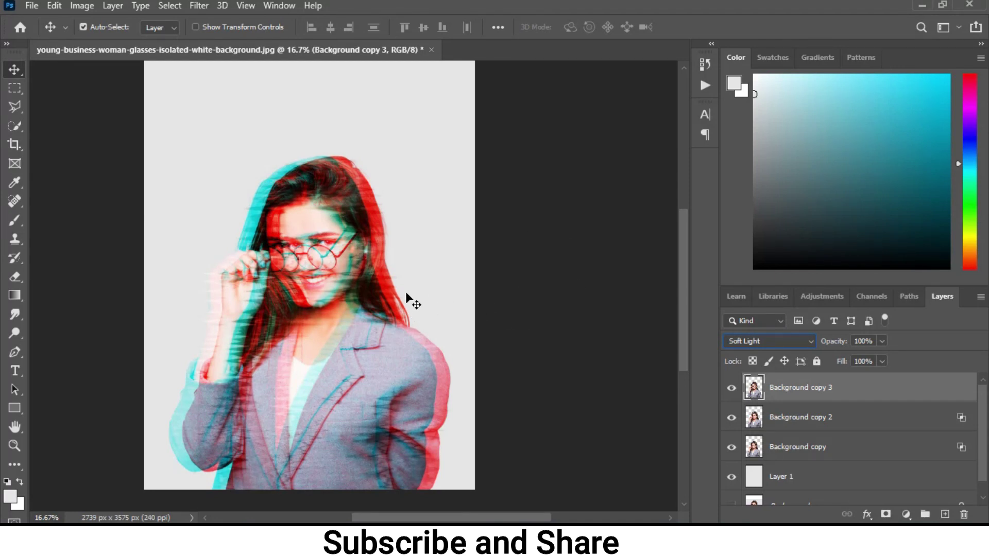
pyautogui.click(813, 456)
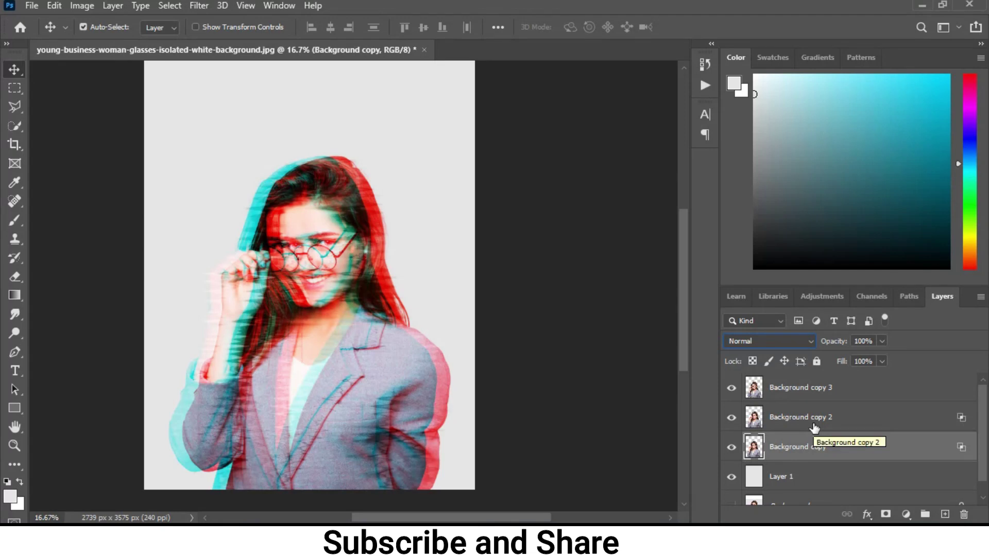
pyautogui.keyDown('shift'); pyautogui.click(849, 416); pyautogui.keyUp('shift')
pyautogui.keyDown('shift'); pyautogui.click(845, 393); pyautogui.keyUp('shift')
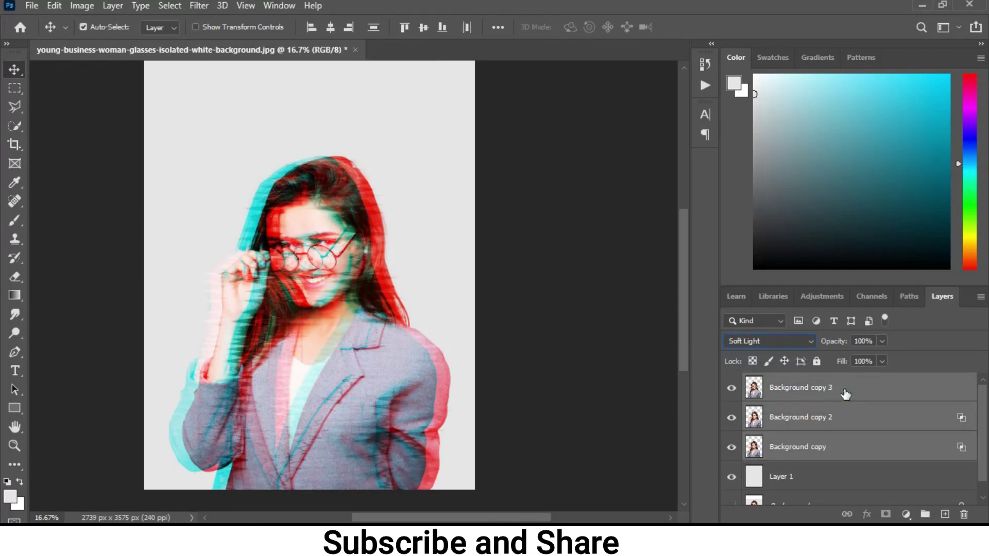
pyautogui.click(841, 427)
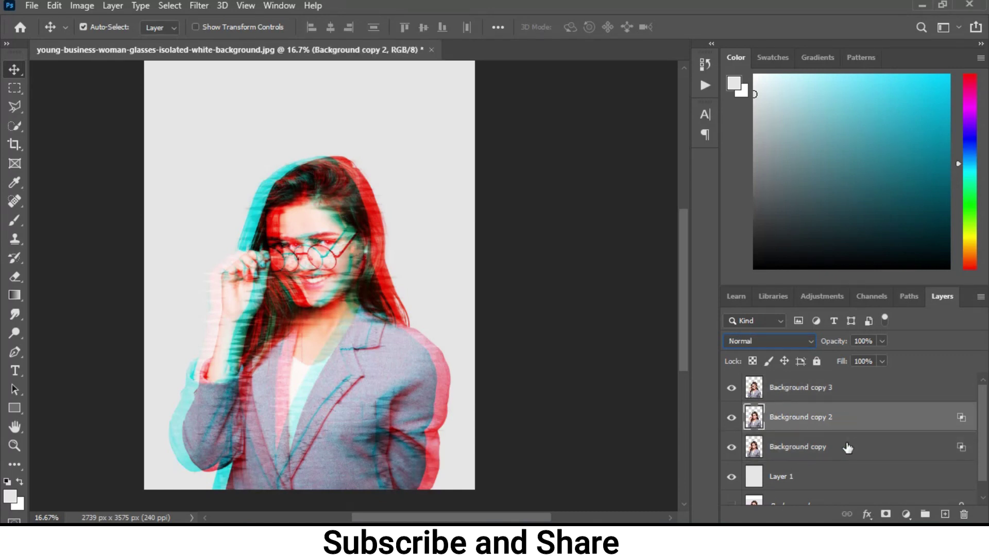
pyautogui.click(847, 447)
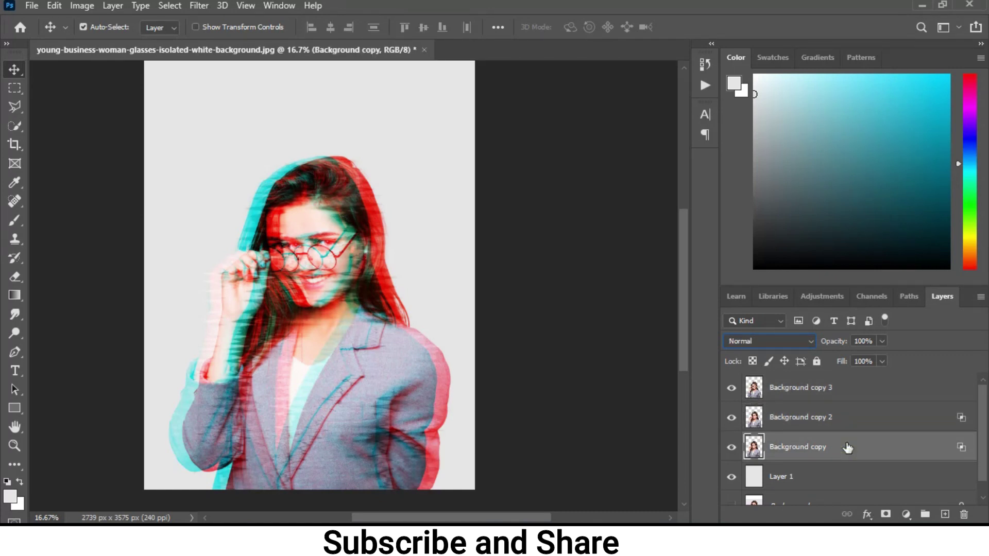
pyautogui.click(830, 399)
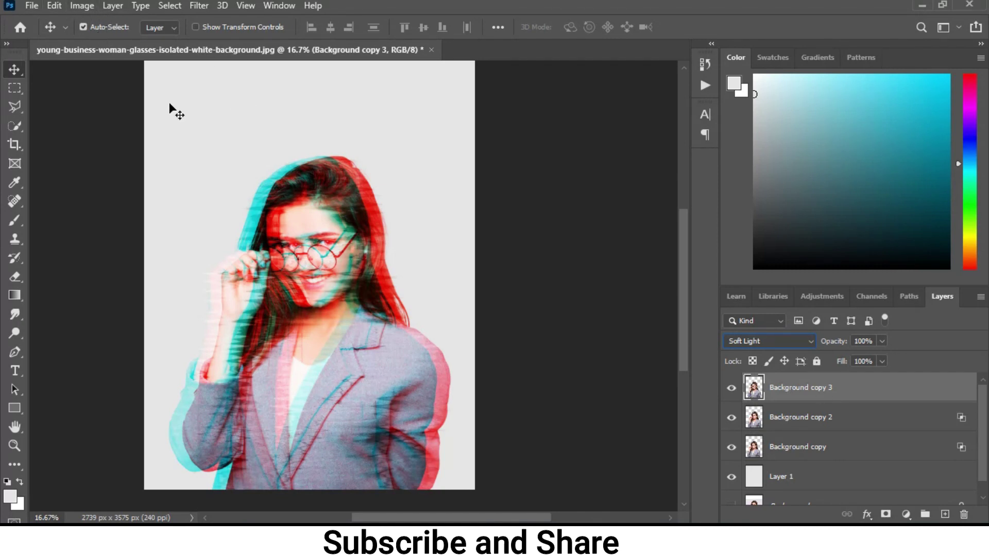
# - Desaturate Background copy 3 to -100 saturation with Hue/Saturation
pyautogui.click(82, 6)
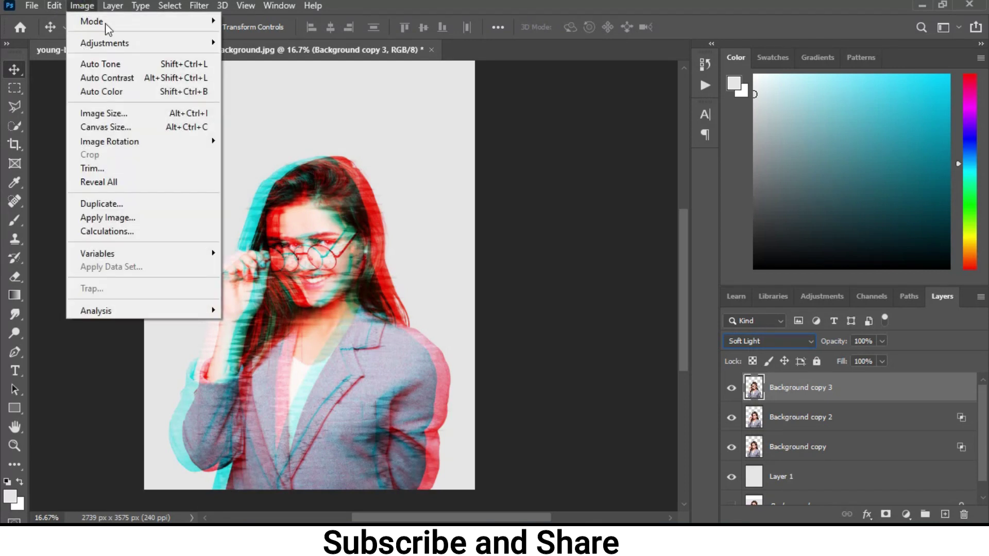
pyautogui.moveTo(105, 43)
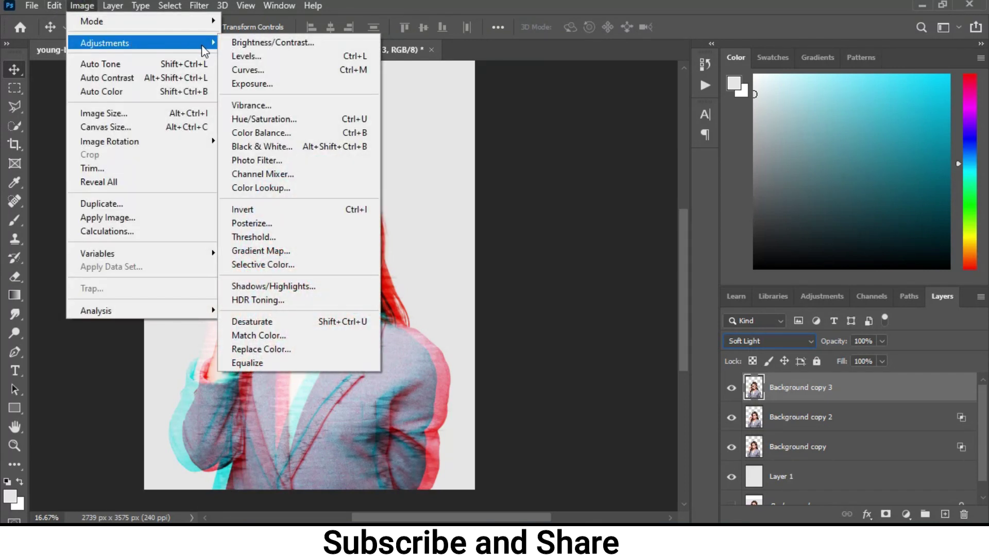
pyautogui.click(283, 118)
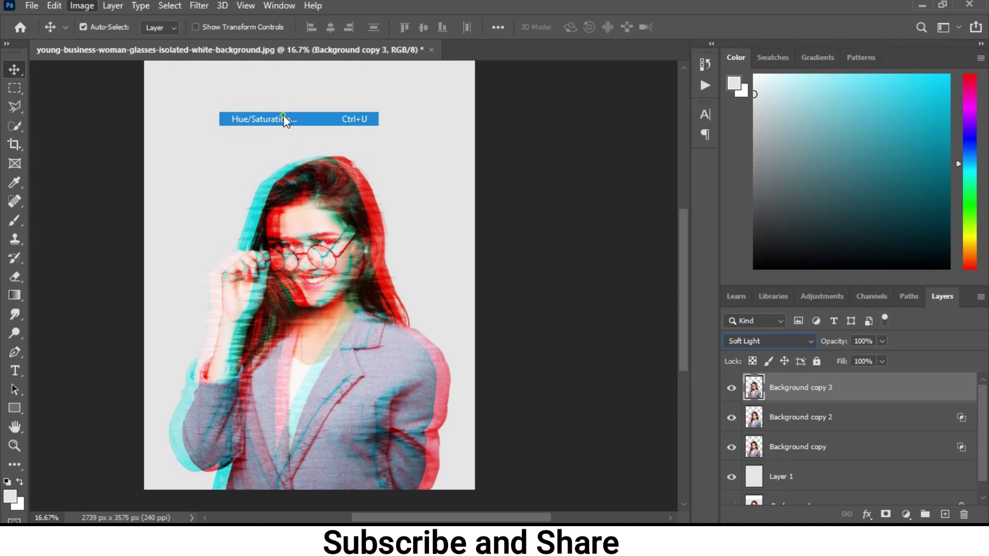
pyautogui.moveTo(453, 210); pyautogui.dragTo(374, 217)
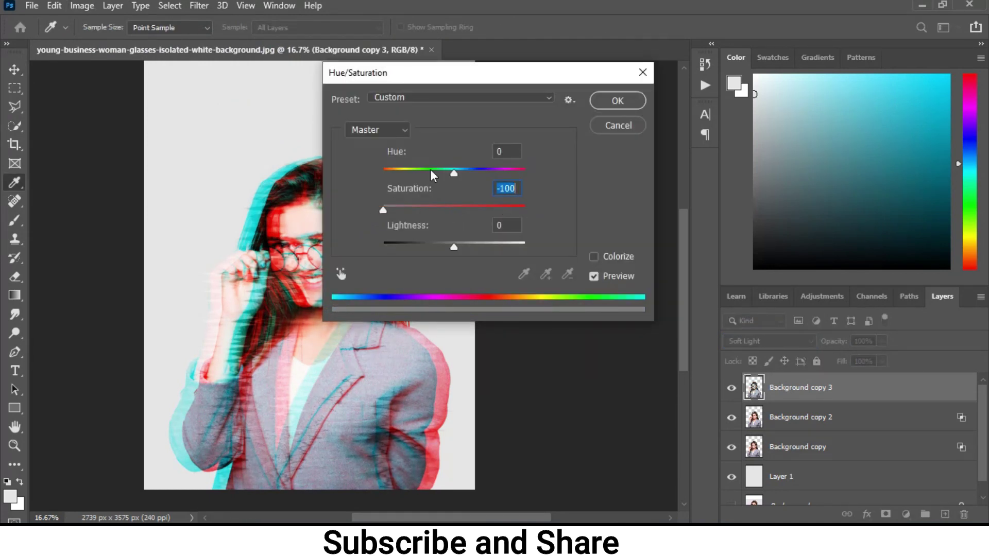
pyautogui.click(616, 103)
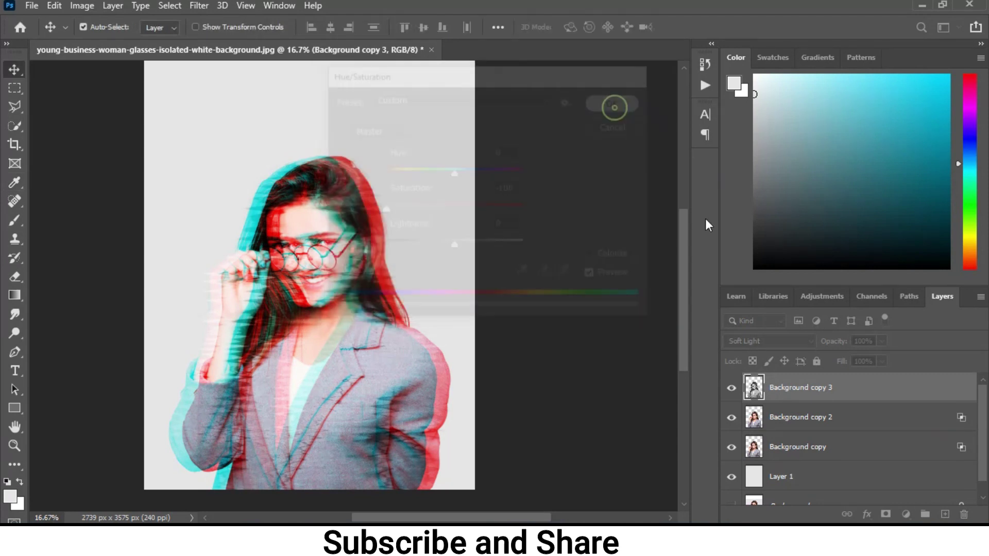
# - Desaturate the Background copy 2 layer to -100 saturation
pyautogui.click(850, 425)
pyautogui.click(81, 6)
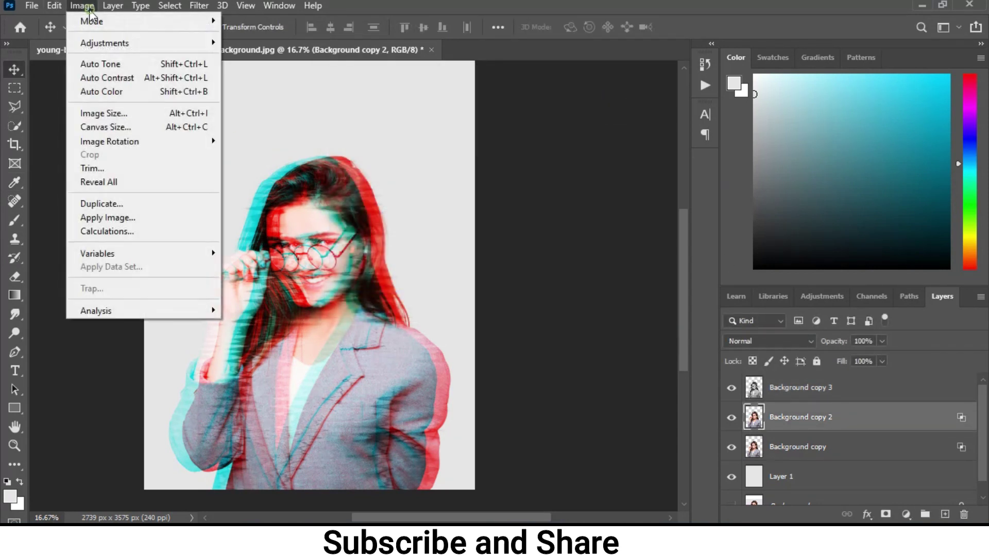
pyautogui.moveTo(104, 43)
pyautogui.click(264, 119)
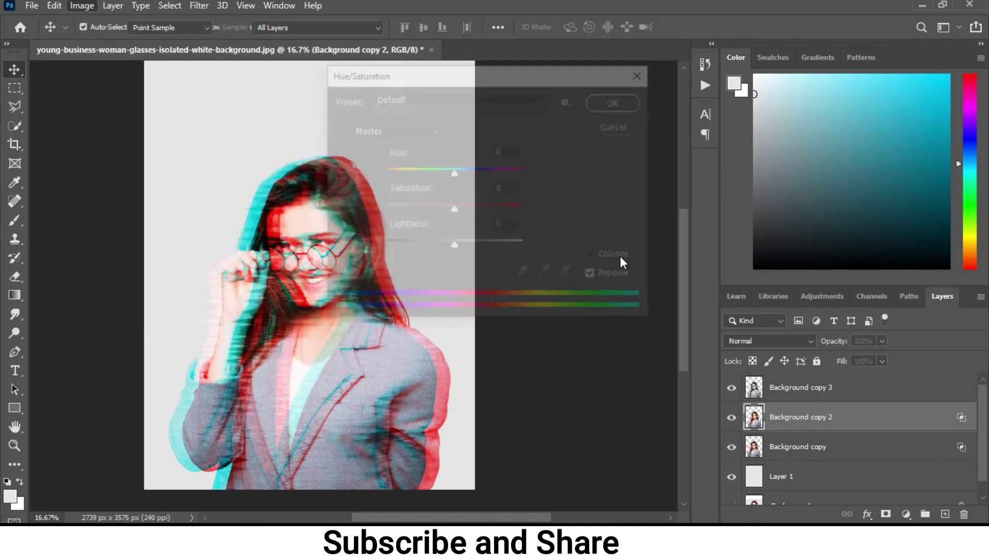
pyautogui.moveTo(453, 210); pyautogui.dragTo(377, 212)
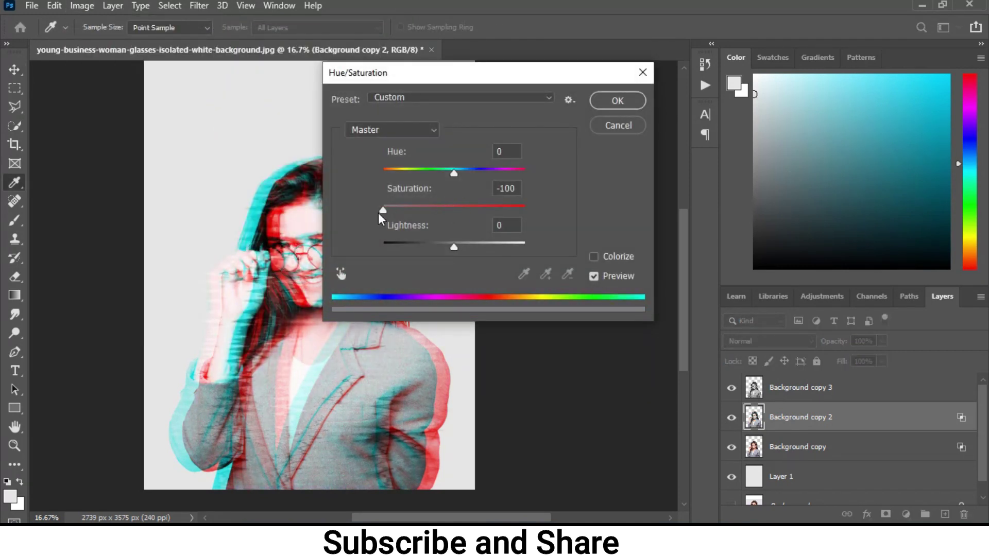
pyautogui.click(626, 101)
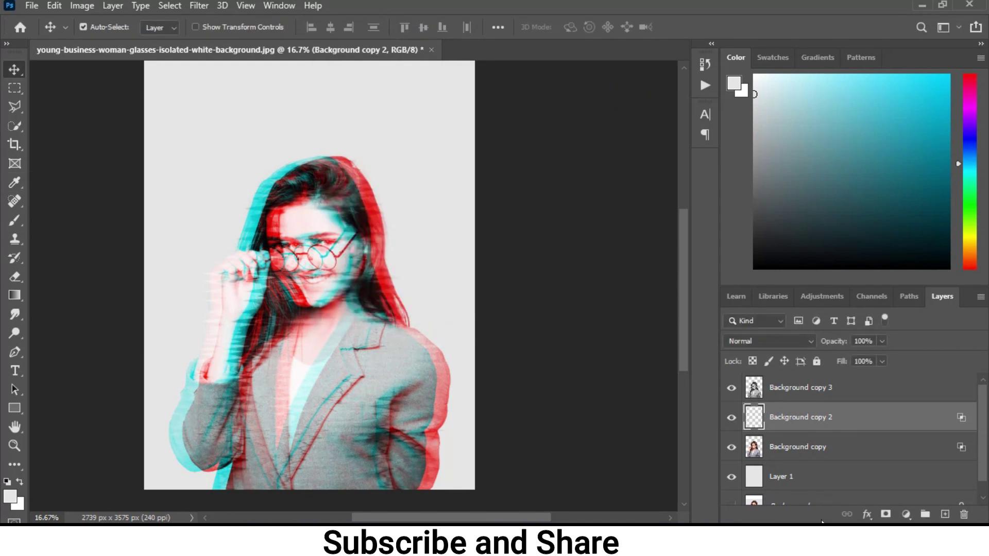
# - Desaturate the Background copy layer to -100 saturation
pyautogui.click(801, 449)
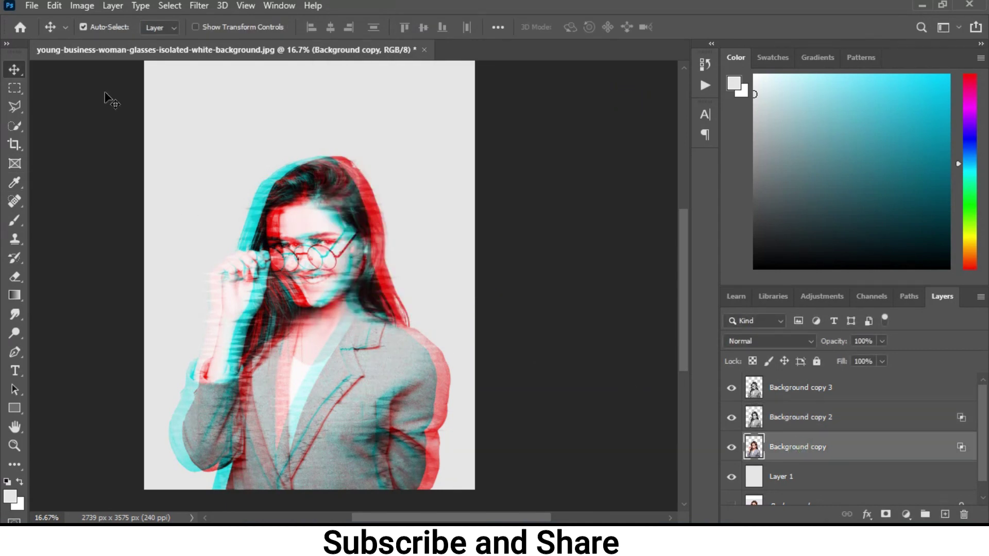
pyautogui.click(81, 5)
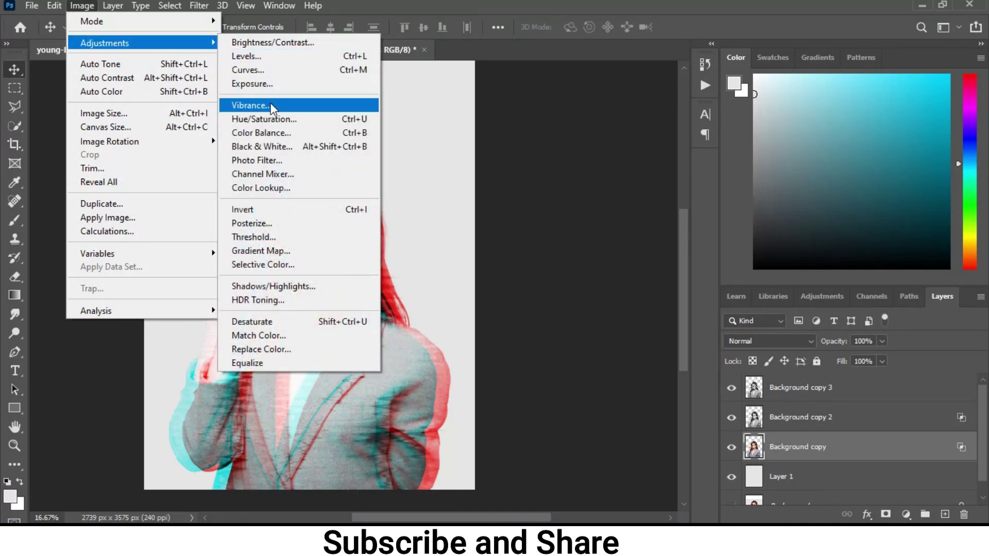
pyautogui.moveTo(104, 43)
pyautogui.click(272, 119)
pyautogui.moveTo(453, 208); pyautogui.dragTo(371, 208)
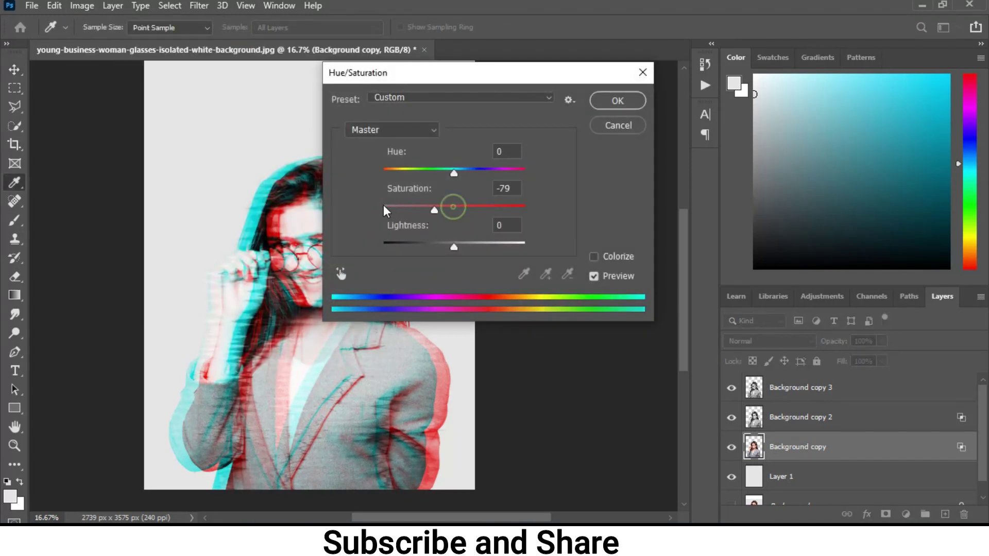
pyautogui.click(617, 101)
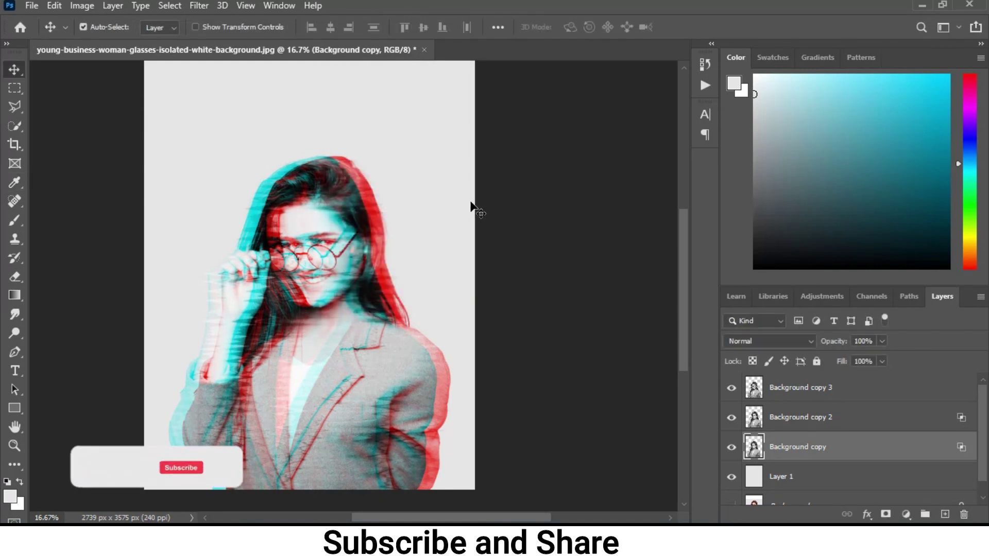